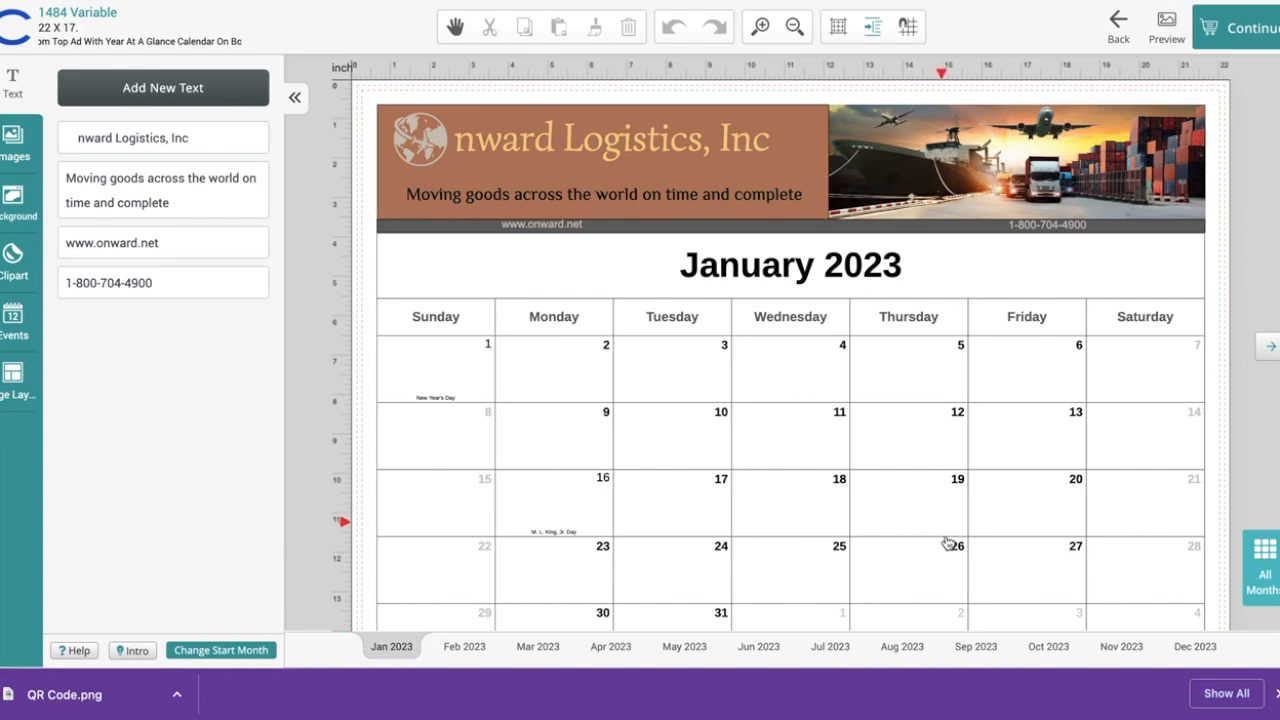
Add an event named "Trade Show - Dallas, TX" to Monday, September 11 on the September 2023 page.
left_click(975, 648)
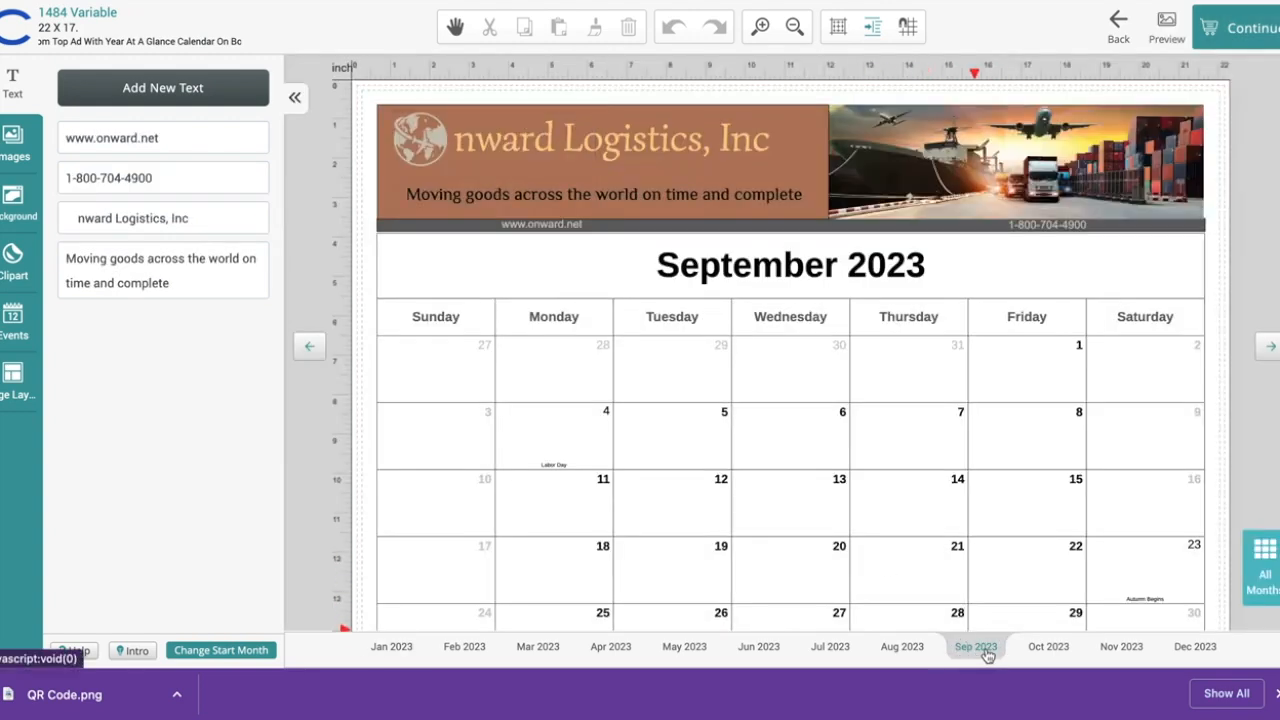
scroll(797, 505, "down", 1)
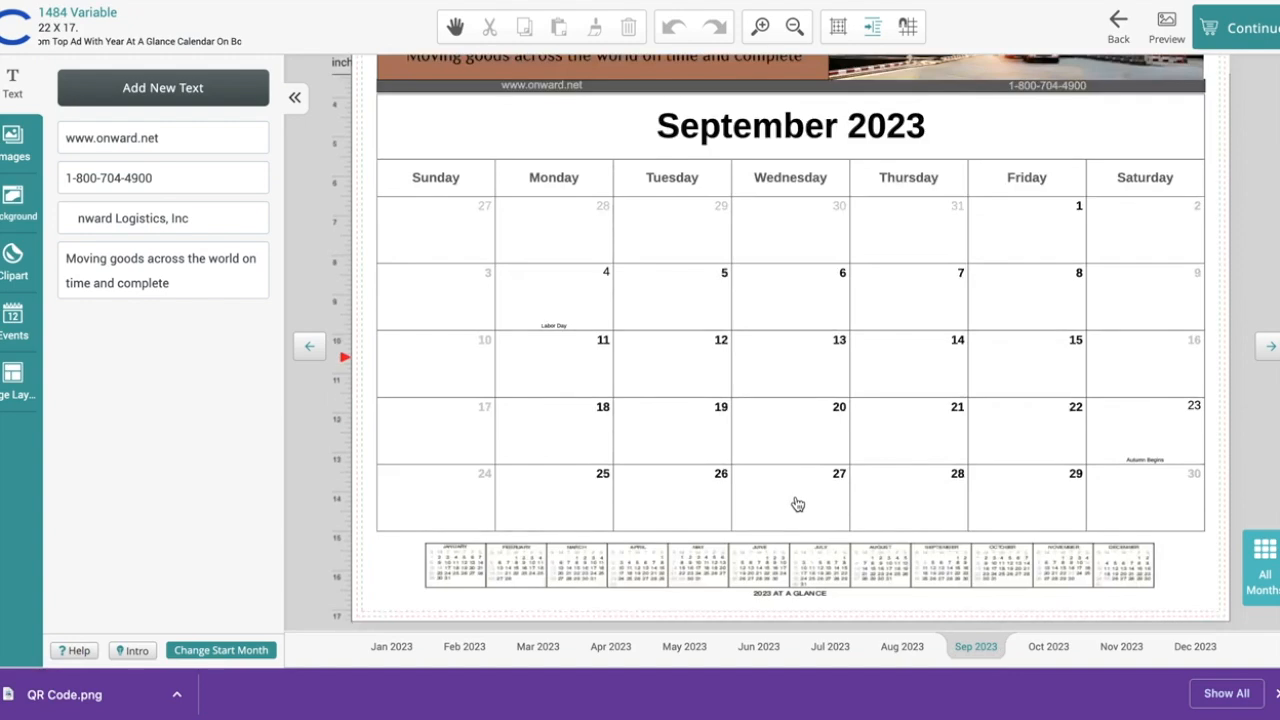
double_click(571, 374)
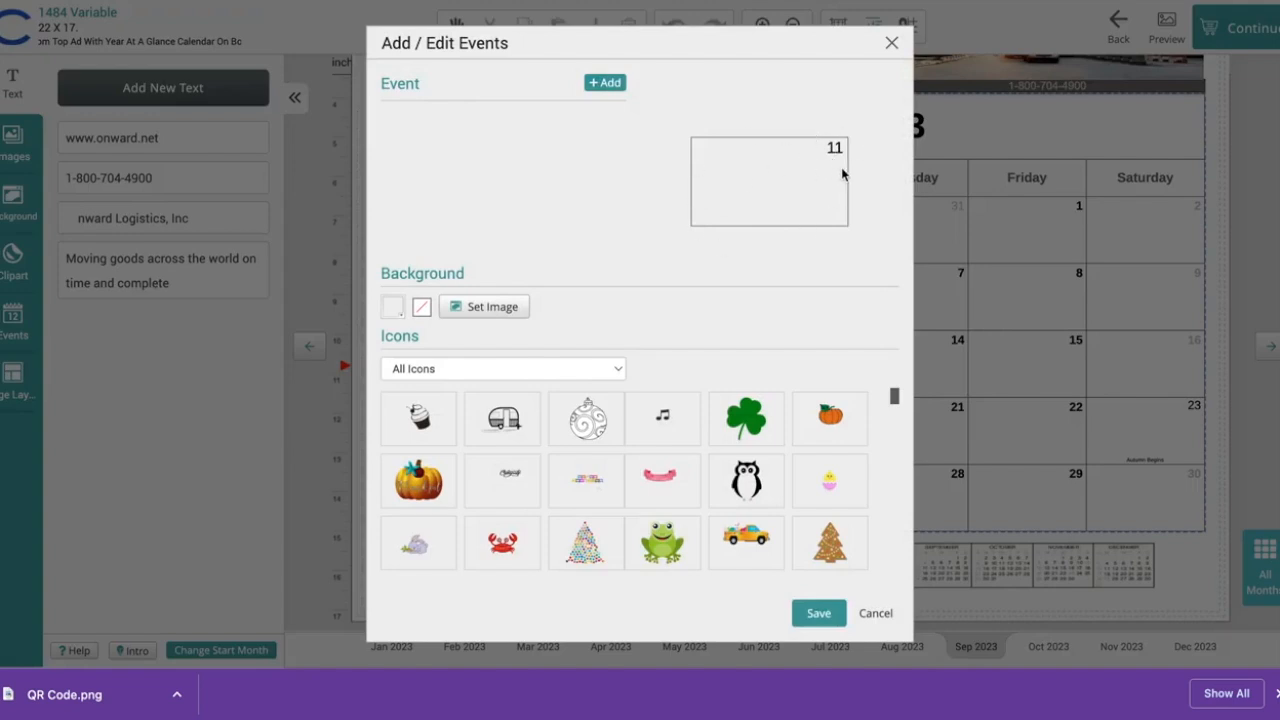
left_click(608, 84)
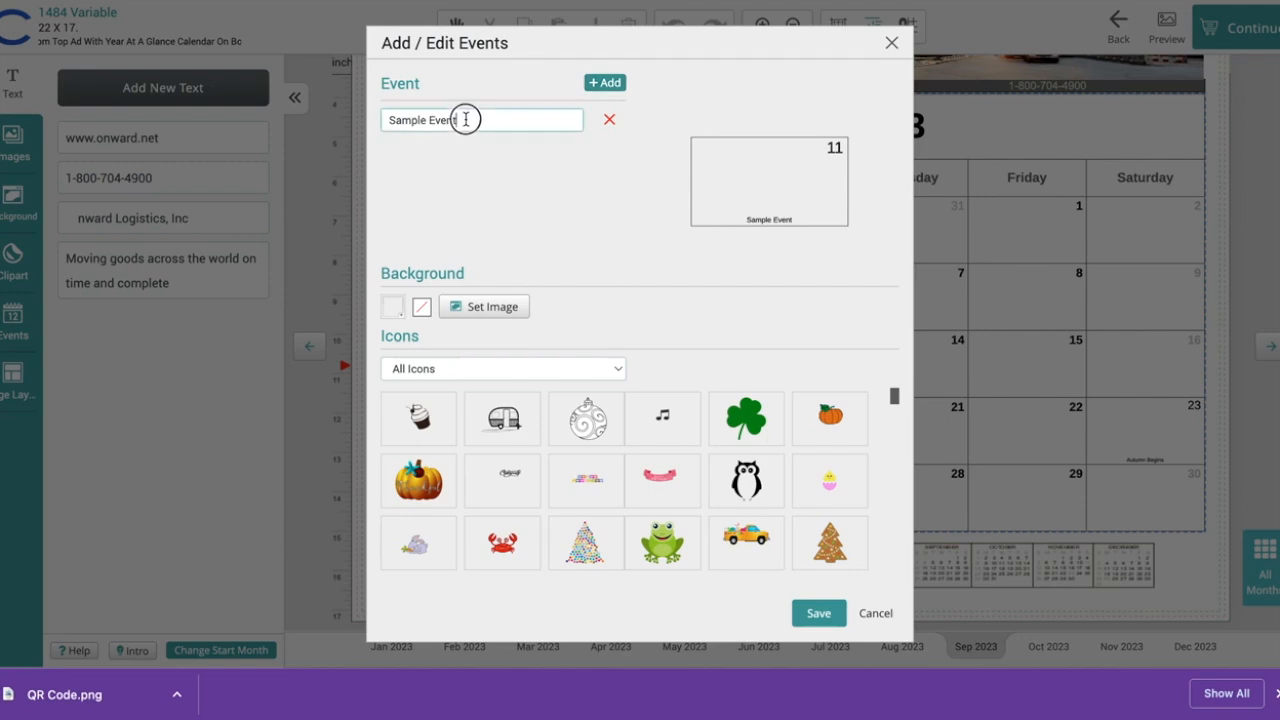
left_click_drag(466, 120, 380, 119)
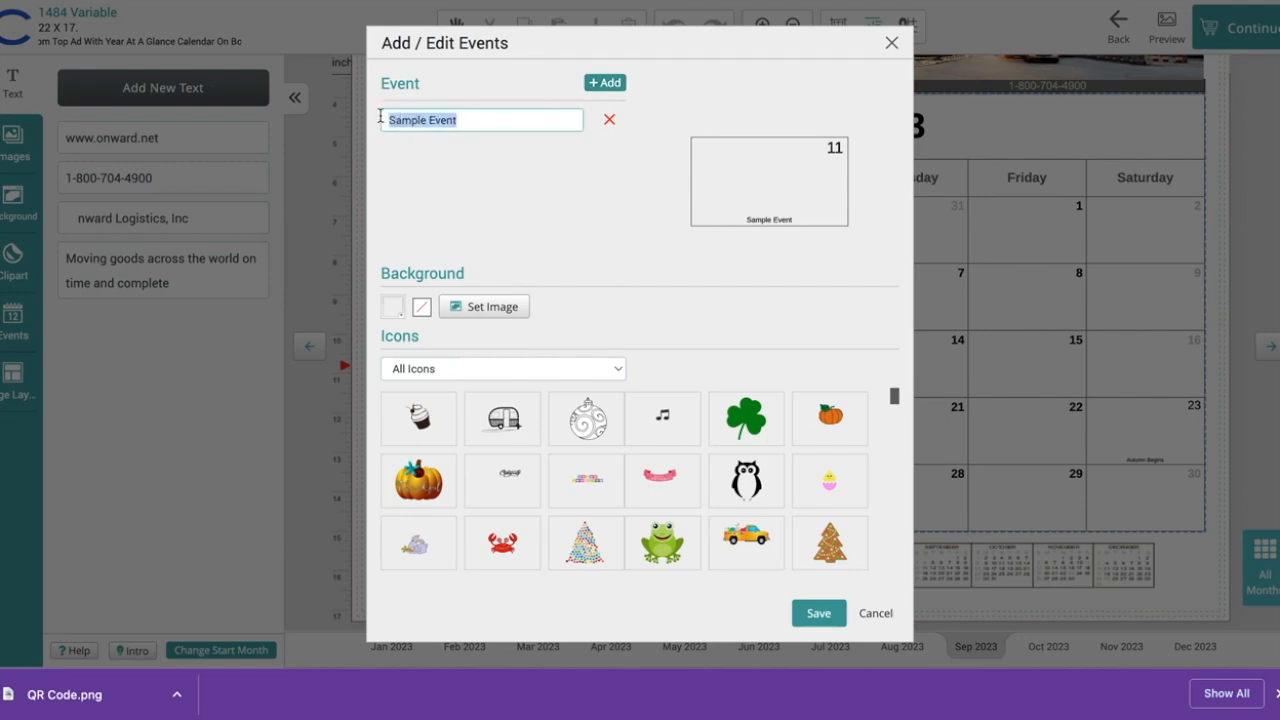
key("BackSpace")
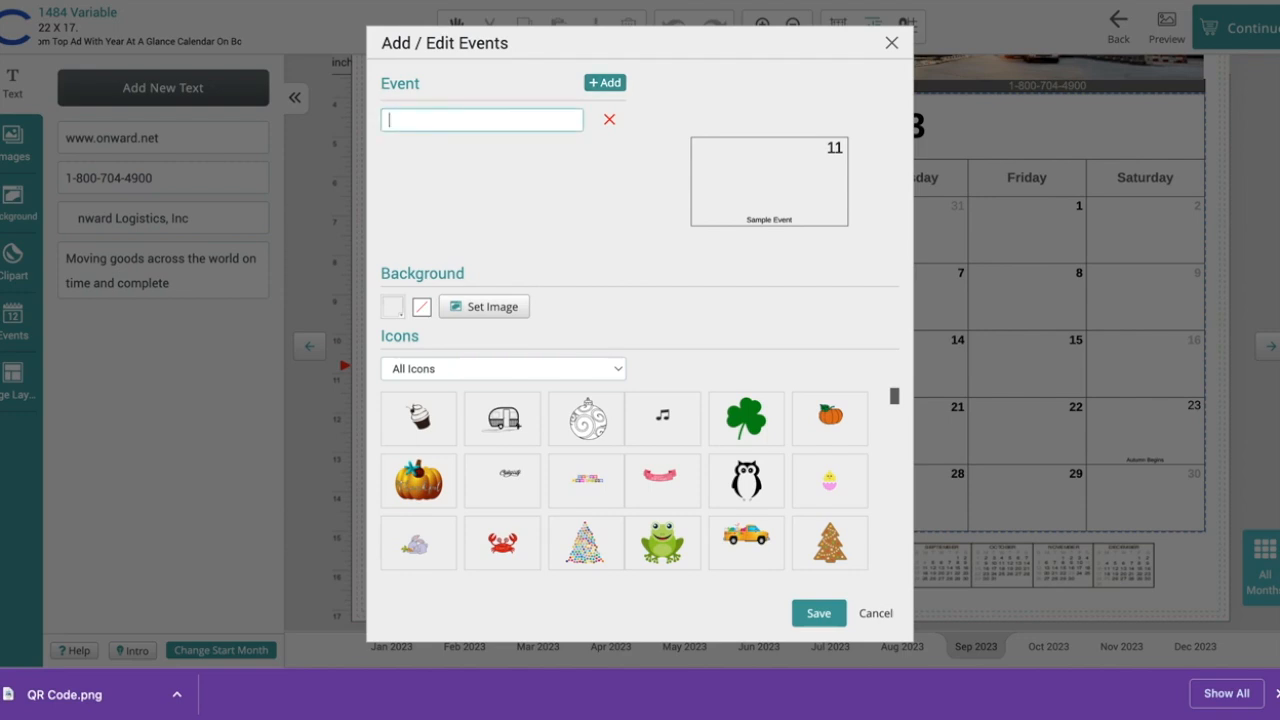
type("Trade Show - Dallas, TX")
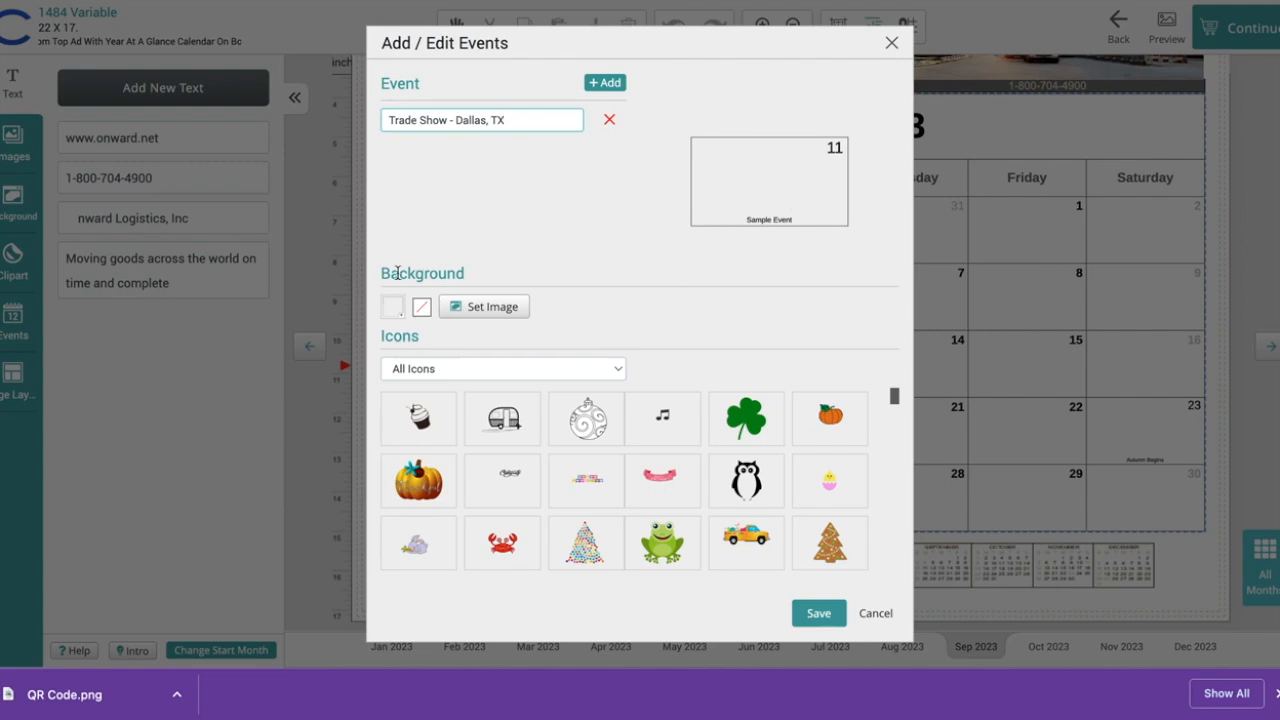
Set the September 11 cell's background to pale yellow #fbfbe7 and save the event.
left_click(394, 312)
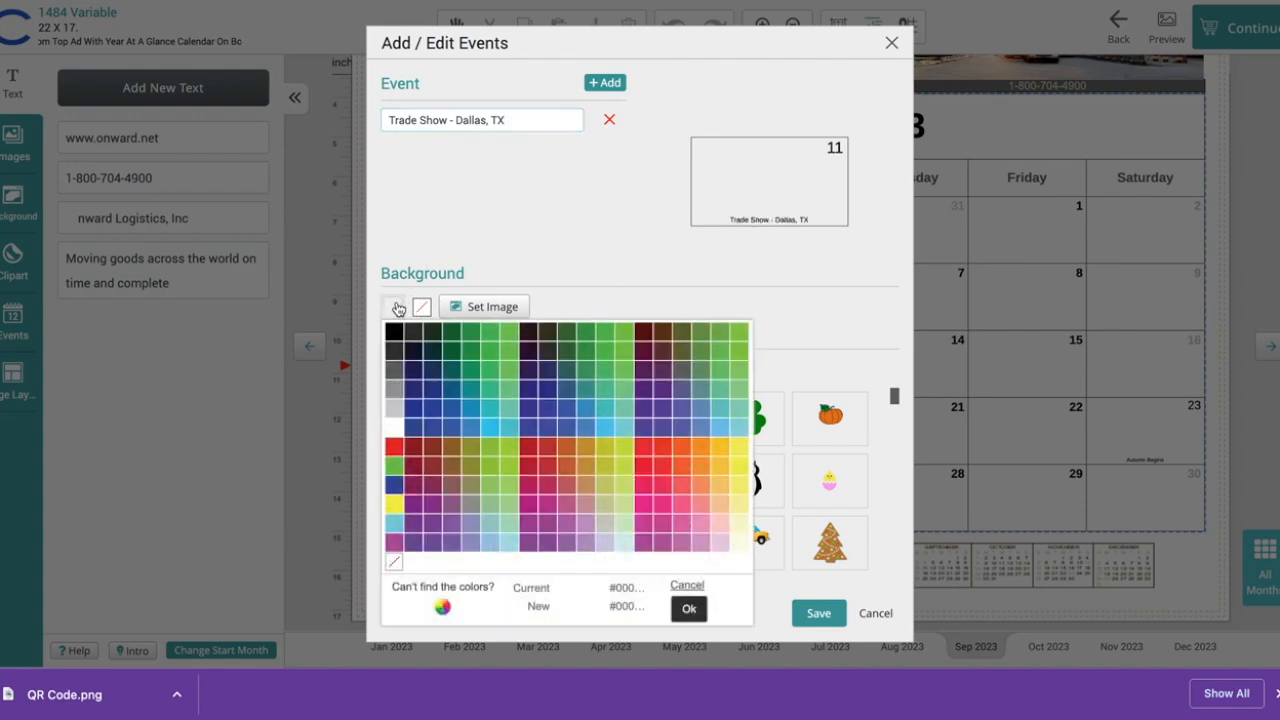
left_click(741, 546)
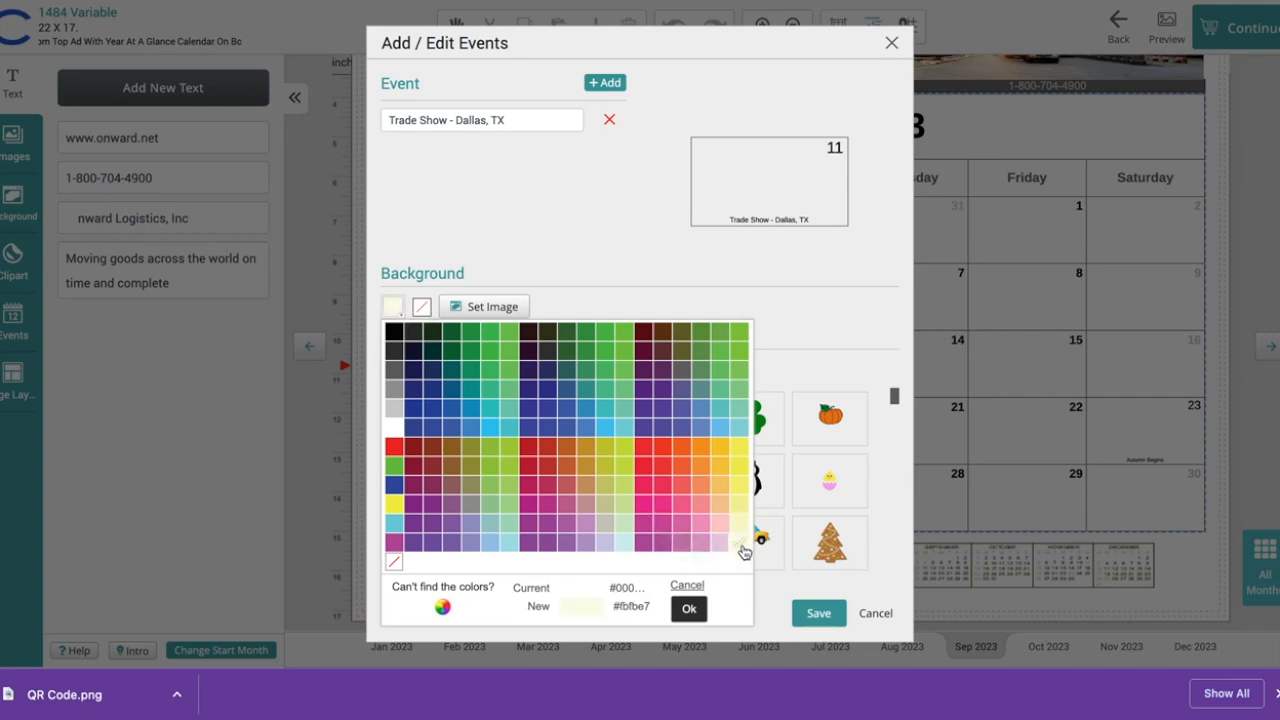
left_click(691, 609)
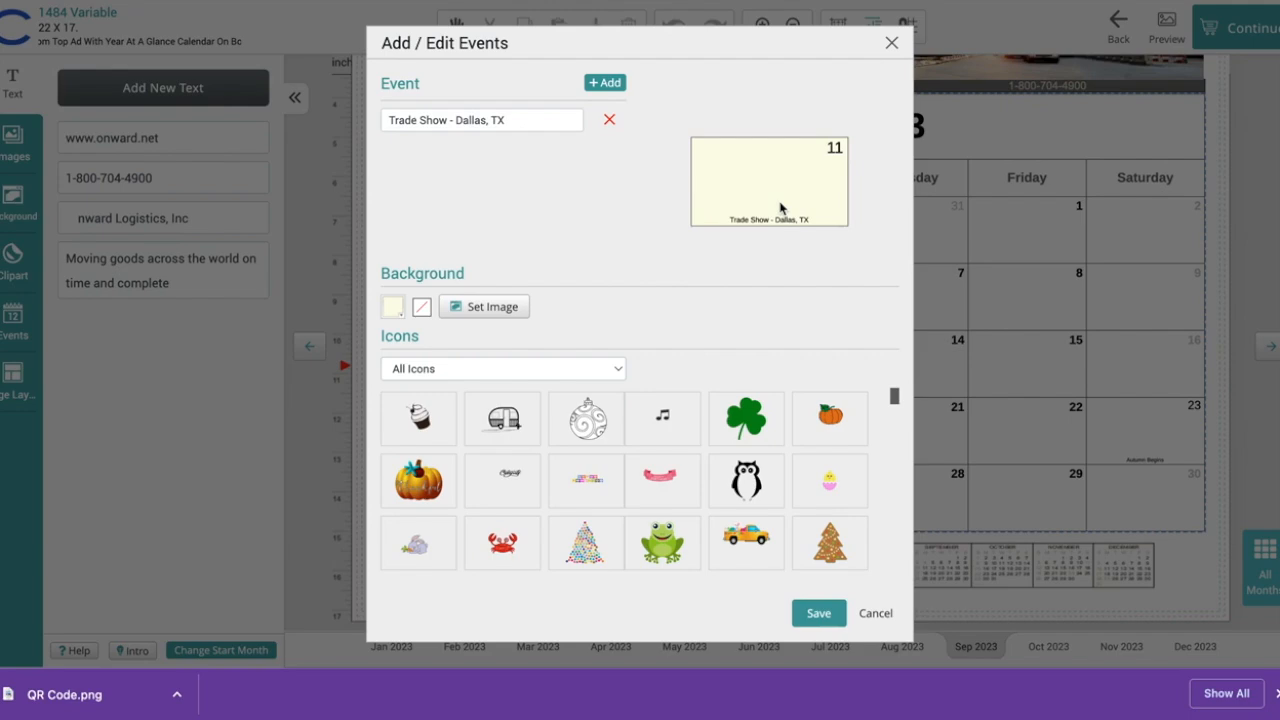
left_click(818, 613)
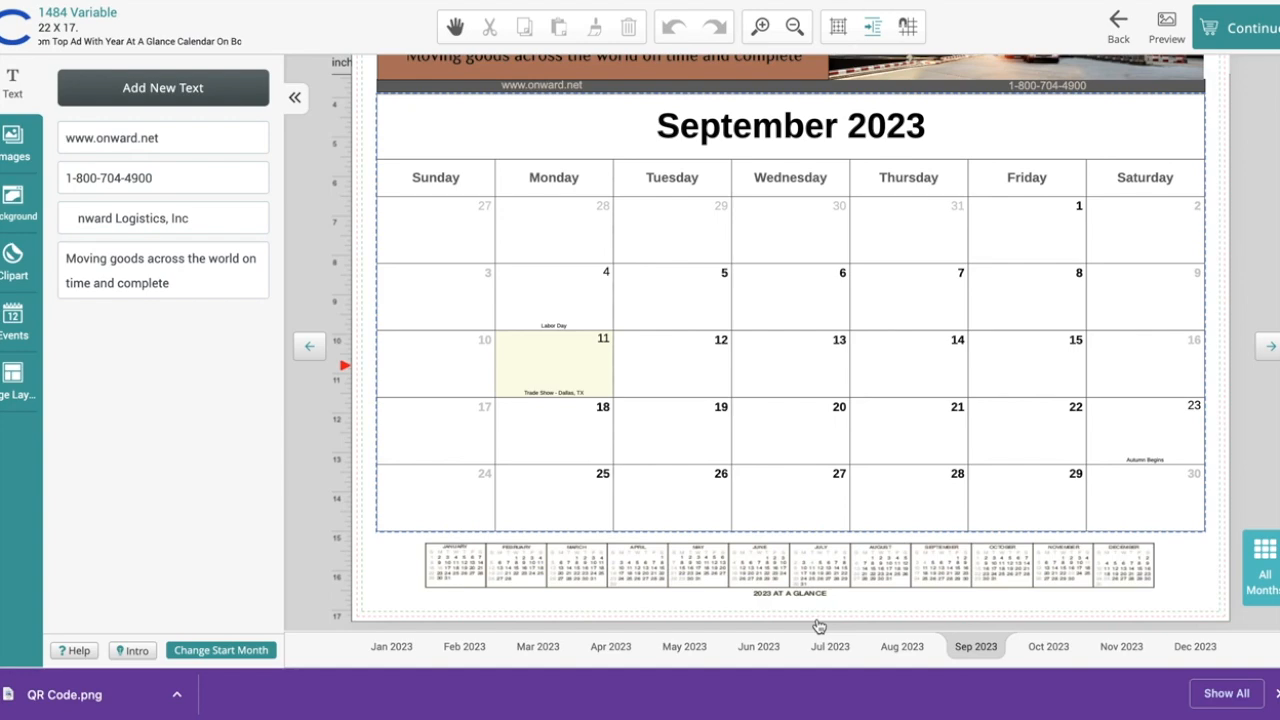
Delete the trade show event from September 11, reset the cell's background to transparent, and save.
left_click(563, 371)
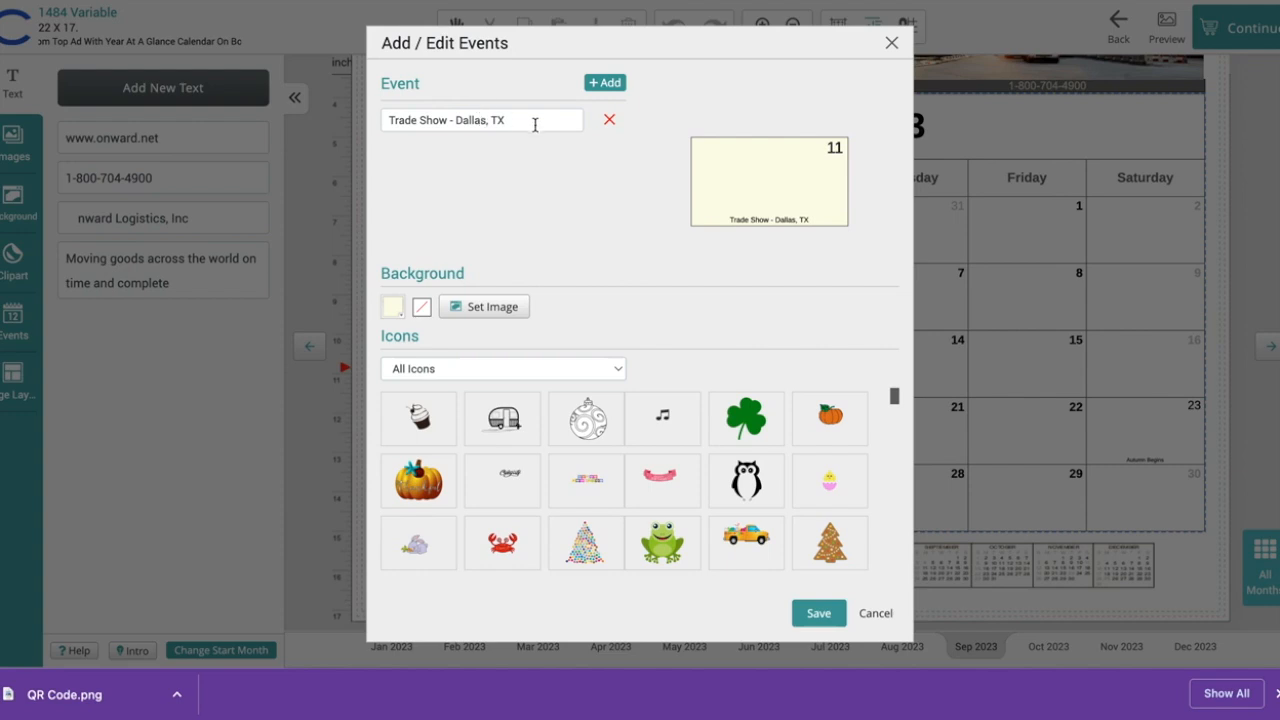
left_click(610, 120)
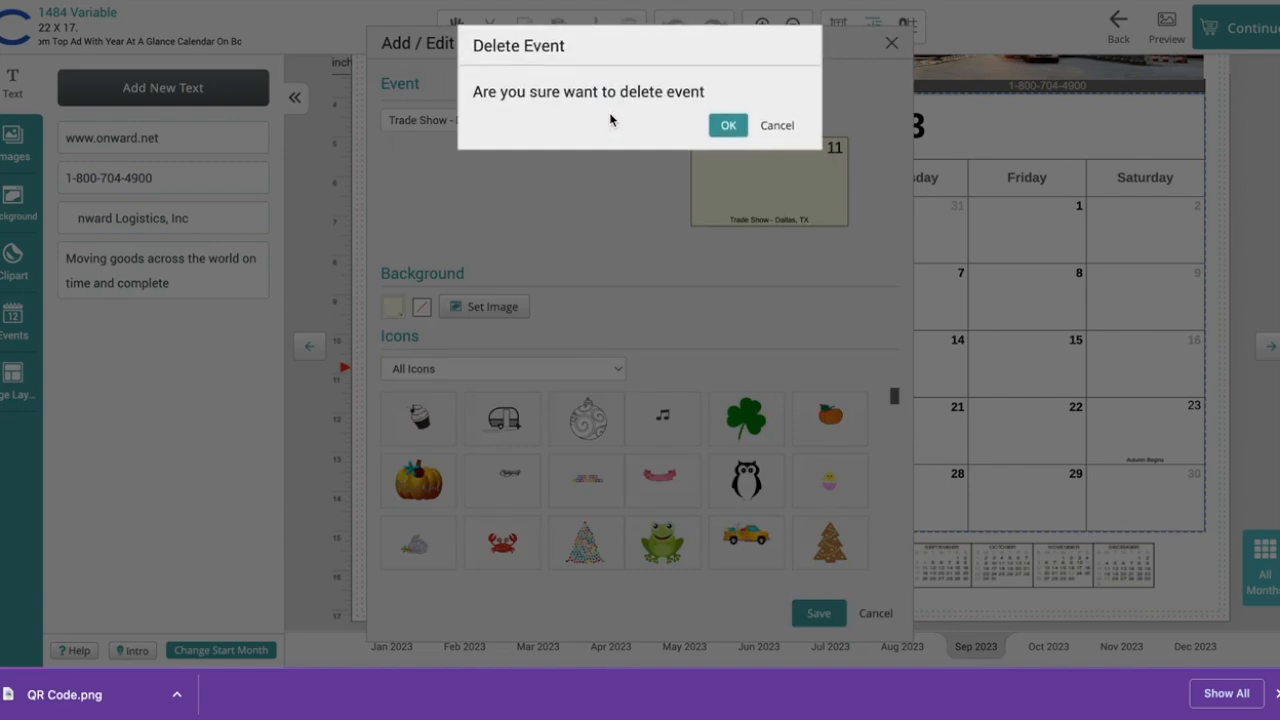
left_click(735, 127)
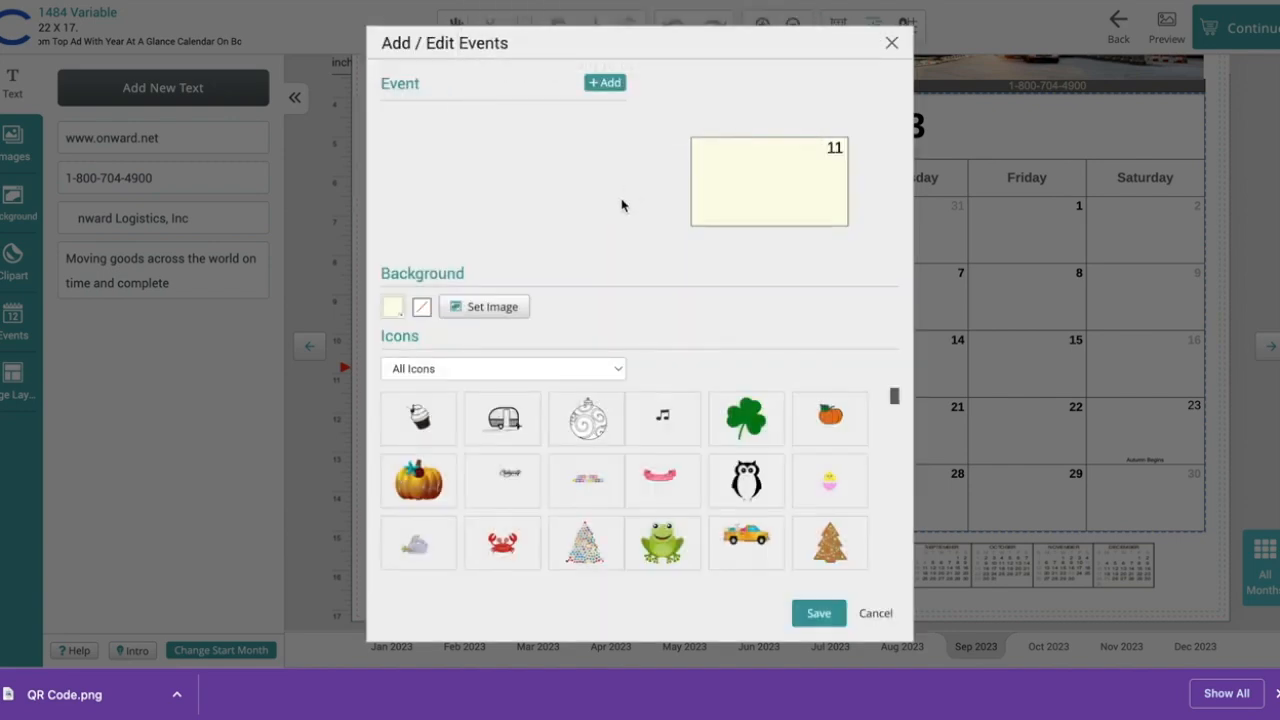
left_click(392, 311)
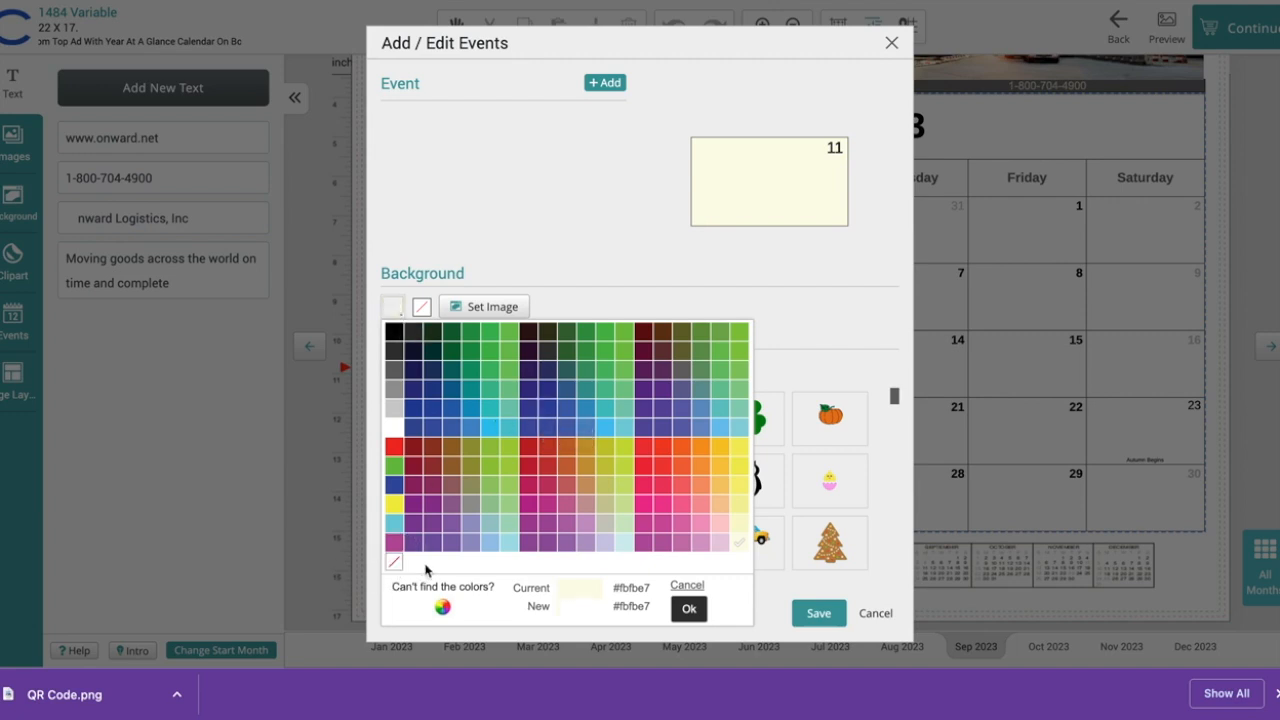
left_click(702, 612)
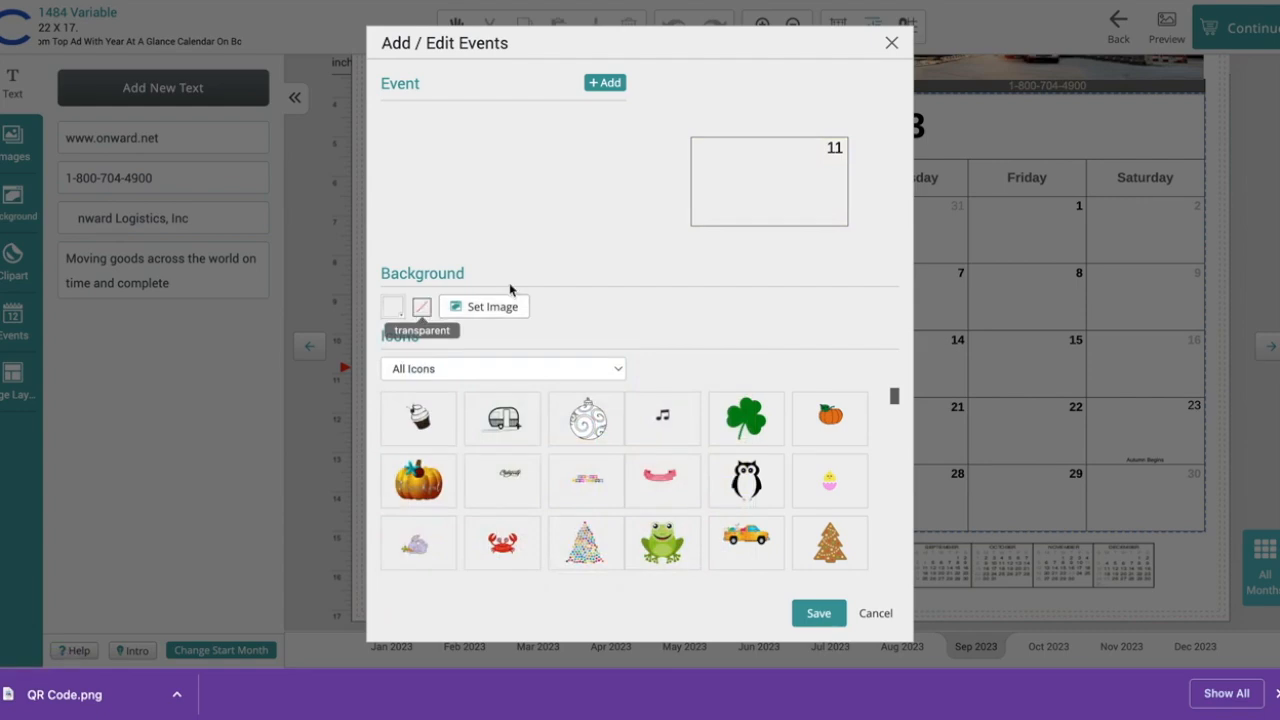
left_click(828, 612)
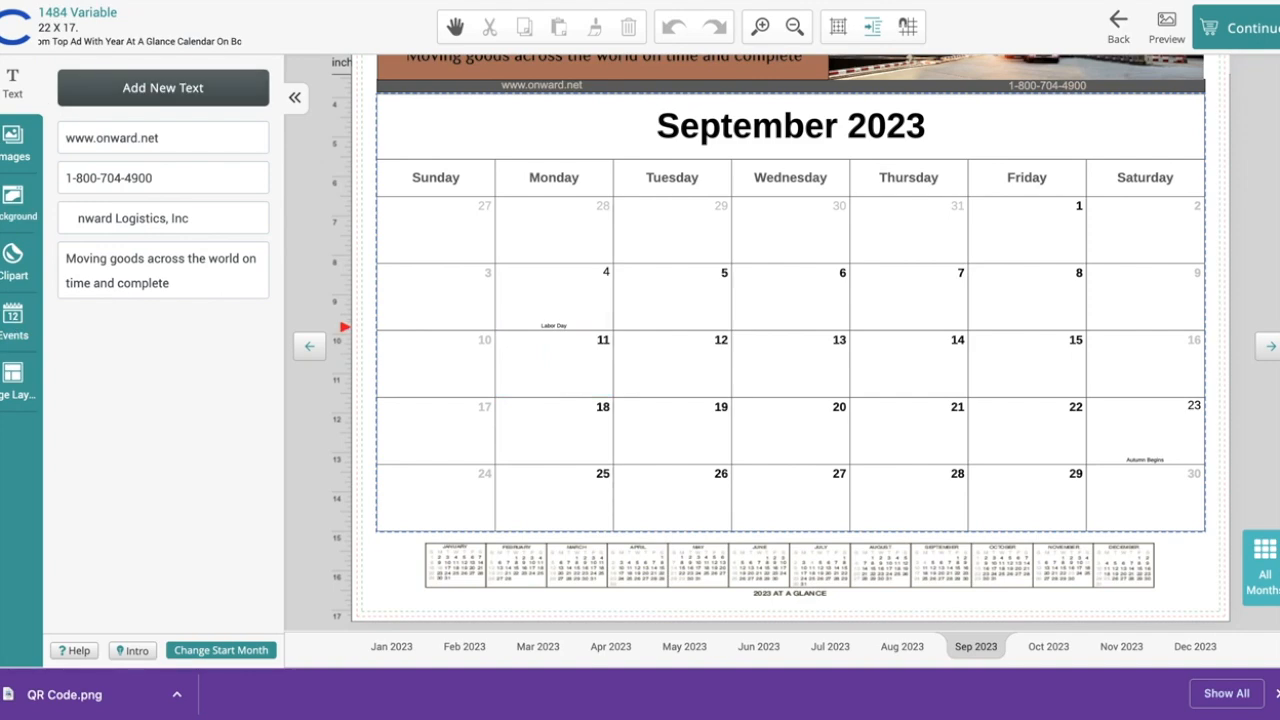
Examine the Standard US Holidays list among the calendar's events and return to the custom events.
left_click(16, 320)
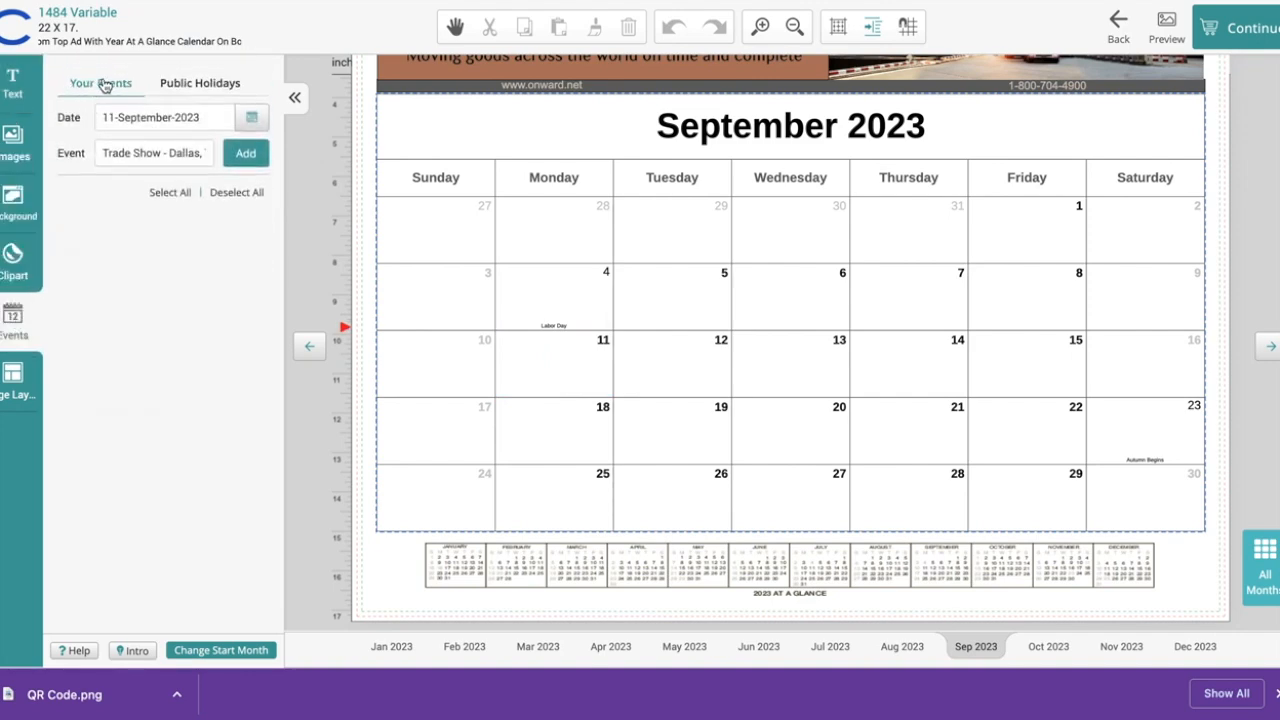
left_click(203, 85)
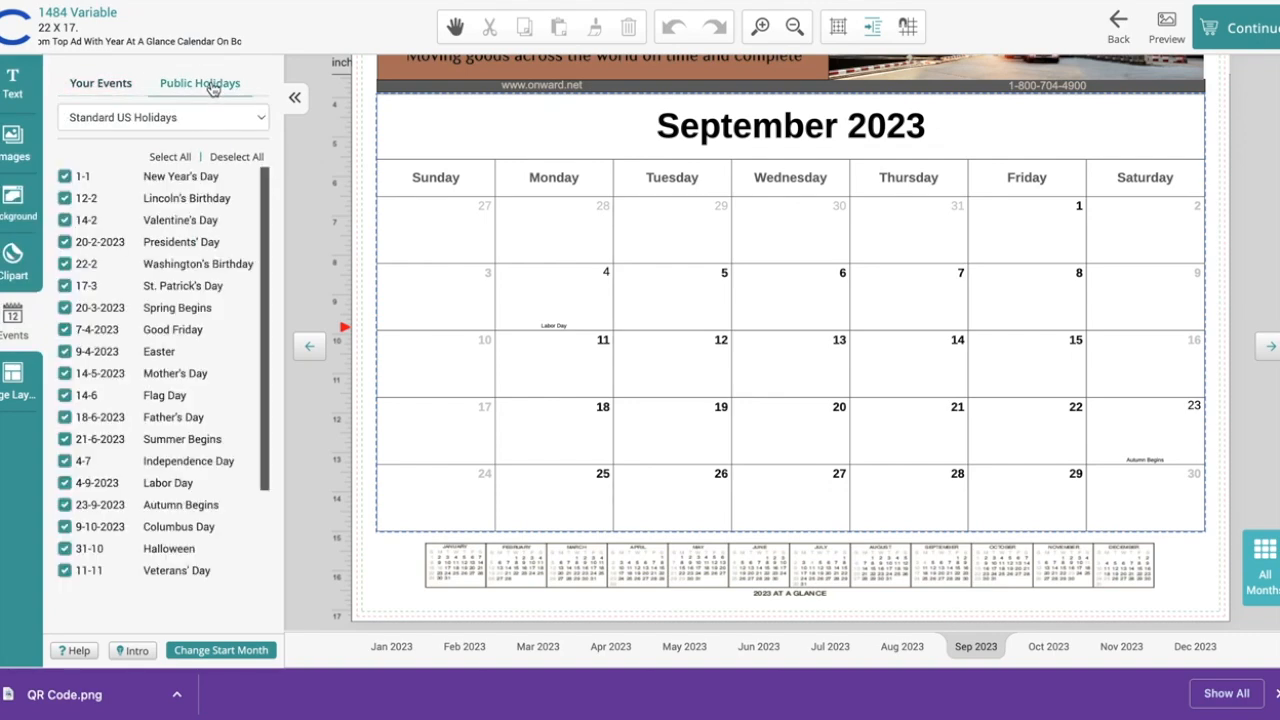
left_click(108, 86)
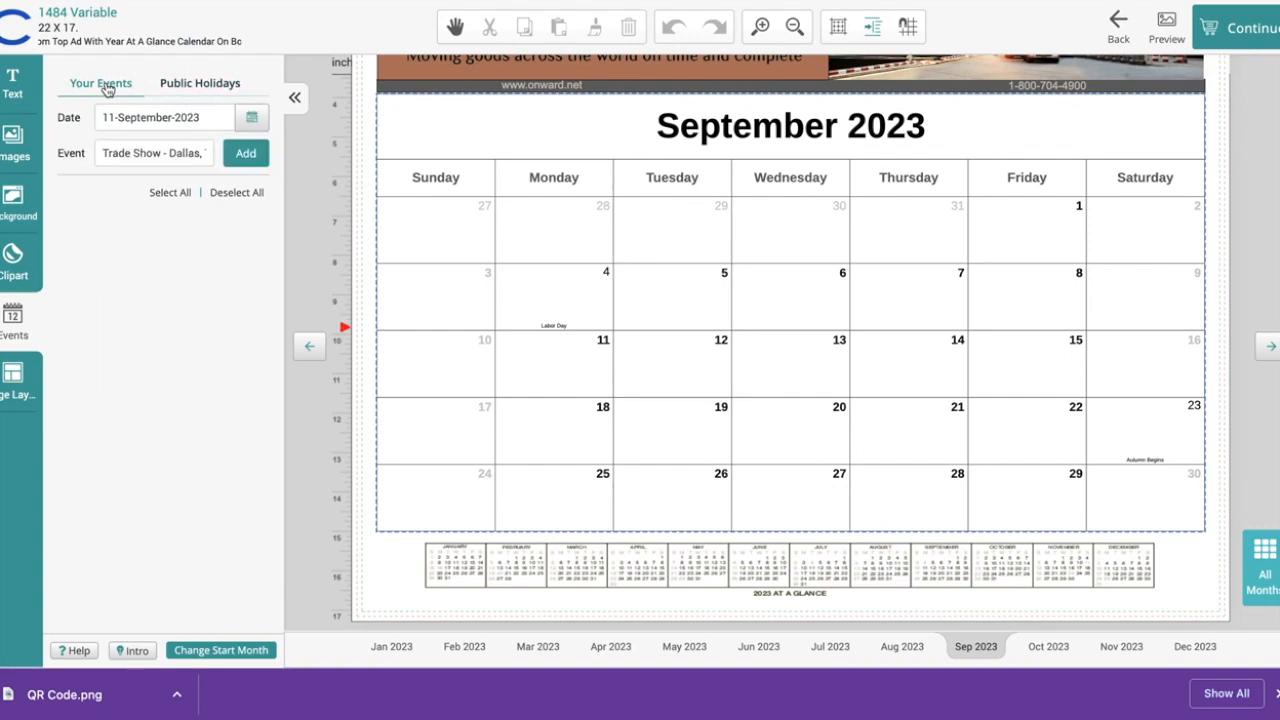
Set the date of the new custom event to 11-September-2023.
left_click(252, 119)
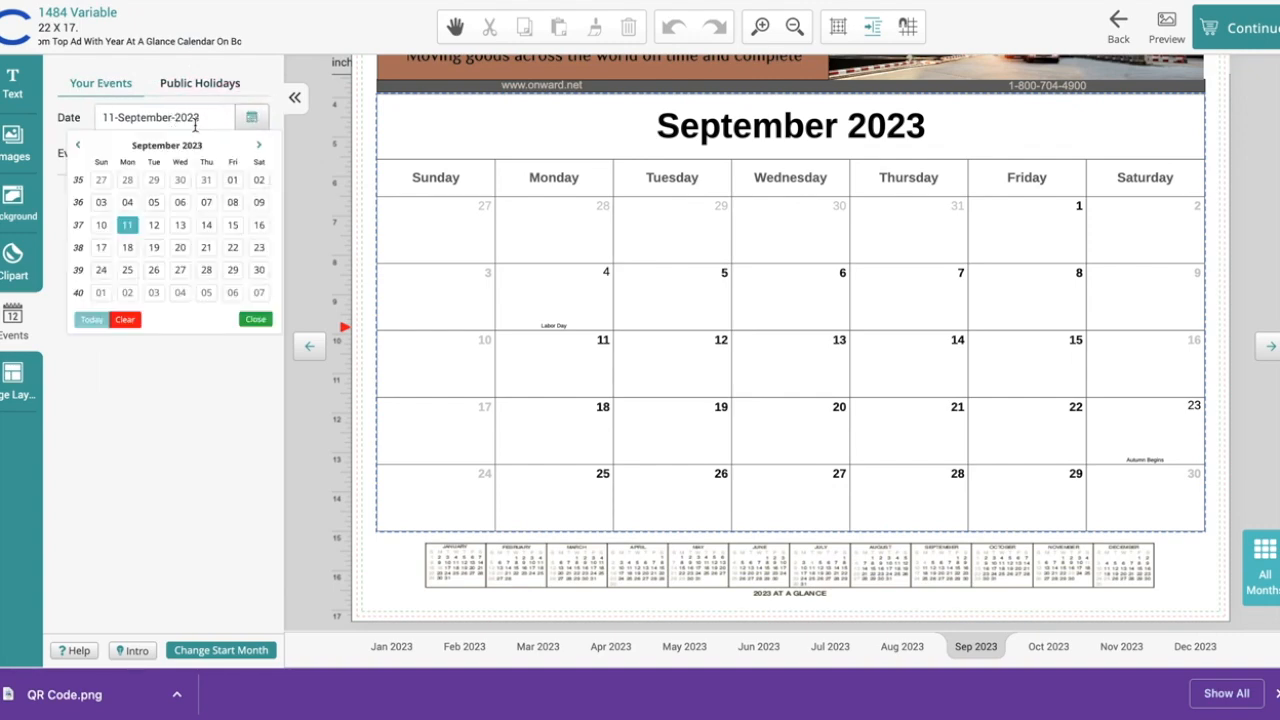
left_click(79, 146)
left_click(79, 146)
left_click(79, 146)
left_click(259, 146)
left_click(259, 146)
left_click(259, 146)
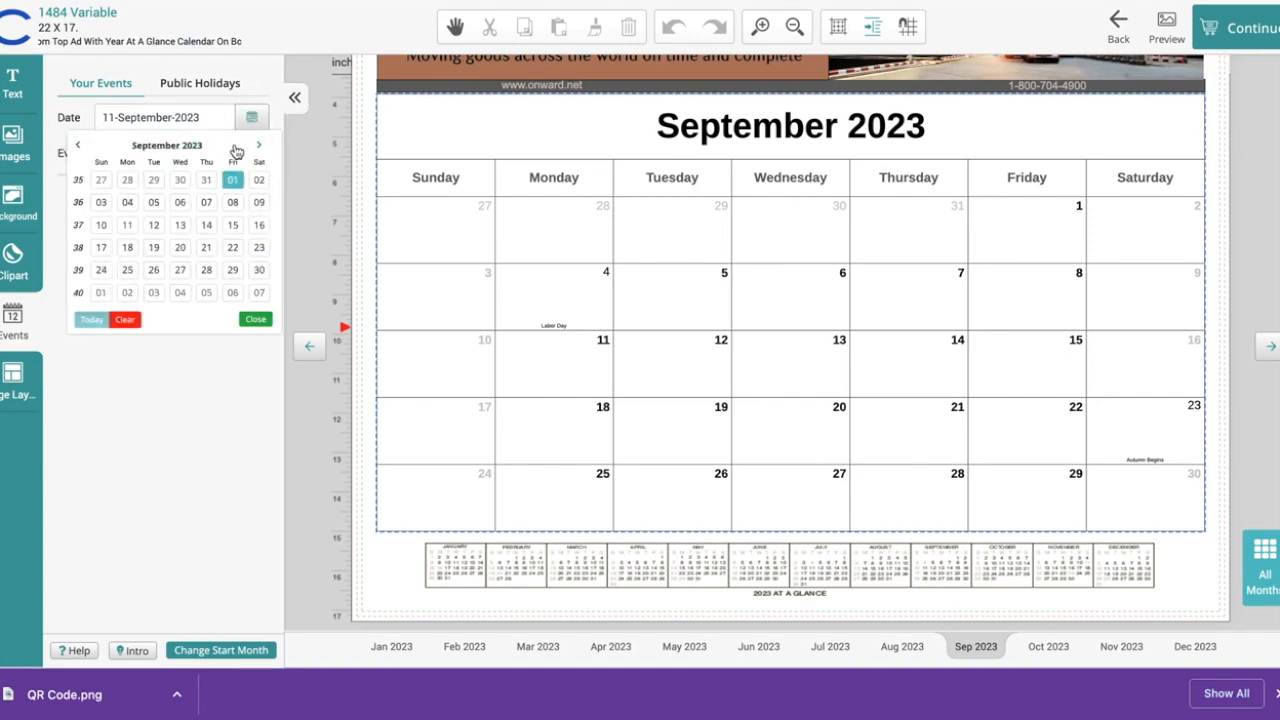
left_click(128, 226)
Name the custom event "Trade Show - Dallas, TX" and add it to the calendar.
left_click_drag(100, 152, 270, 171)
key("BackSpace")
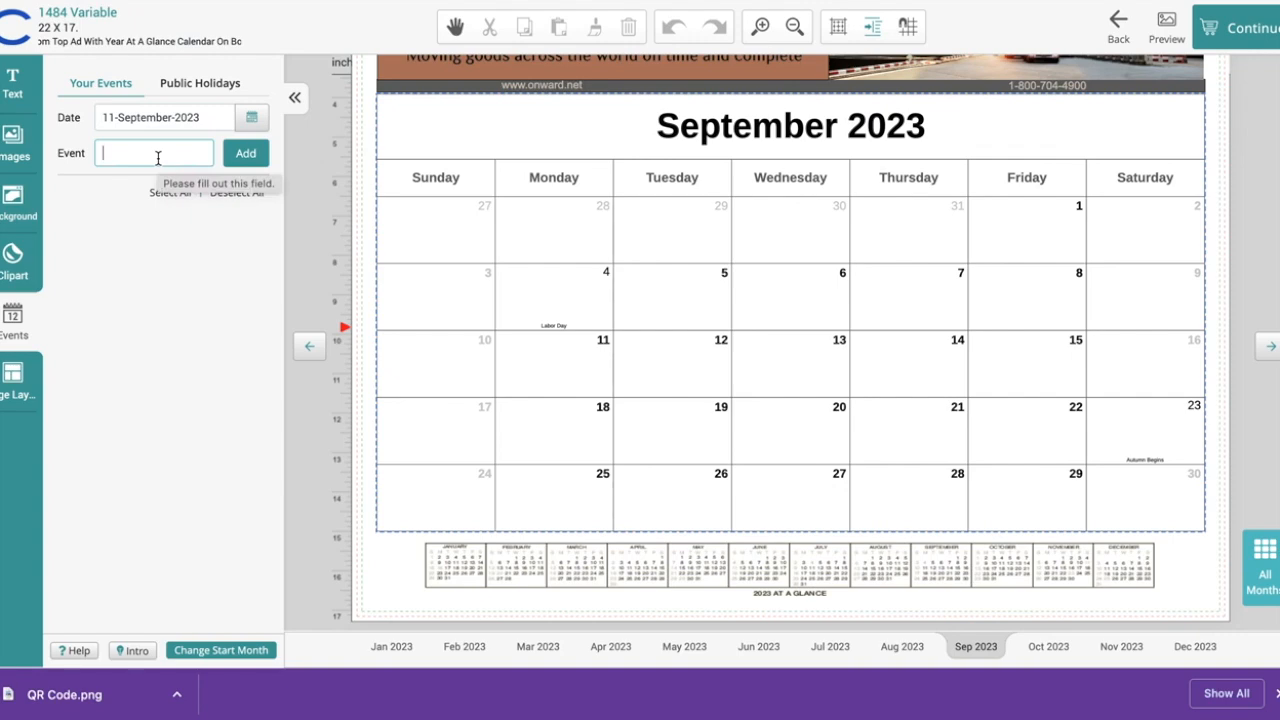
type("Trade Show")
type(" - Dass")
key("BackSpace")
key("BackSpace")
type("llas")
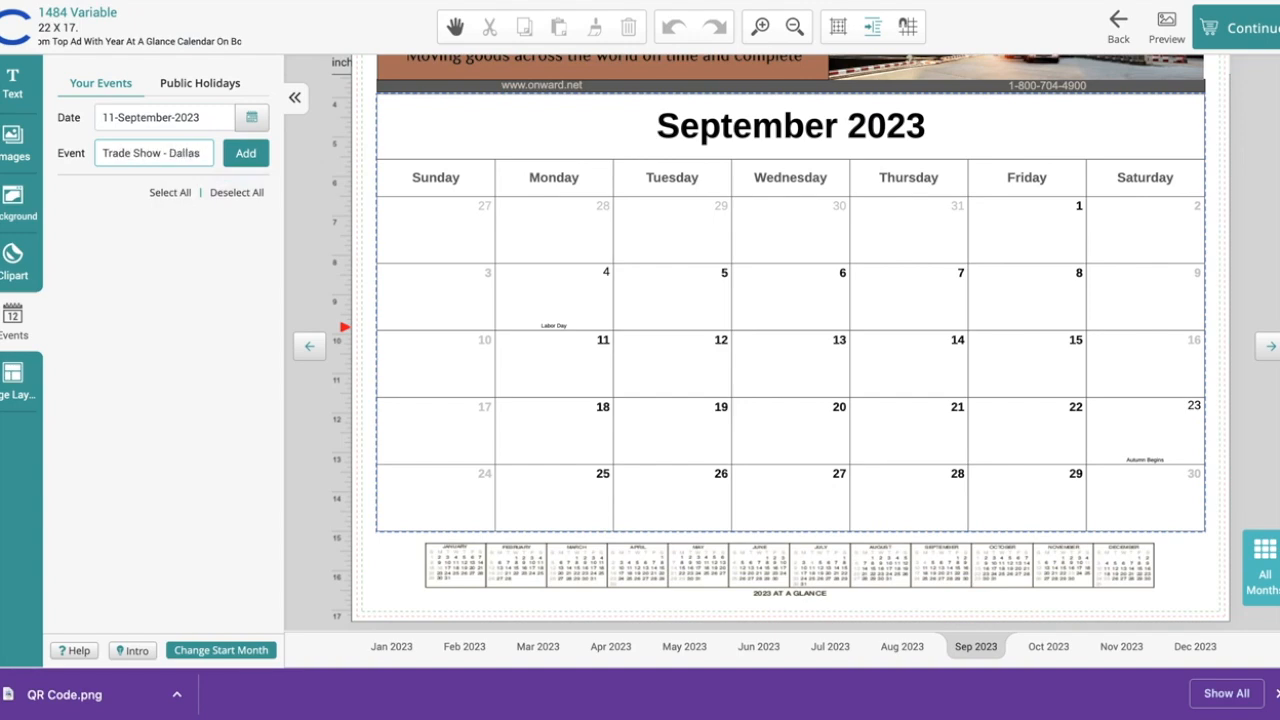
type(", TX")
left_click(245, 153)
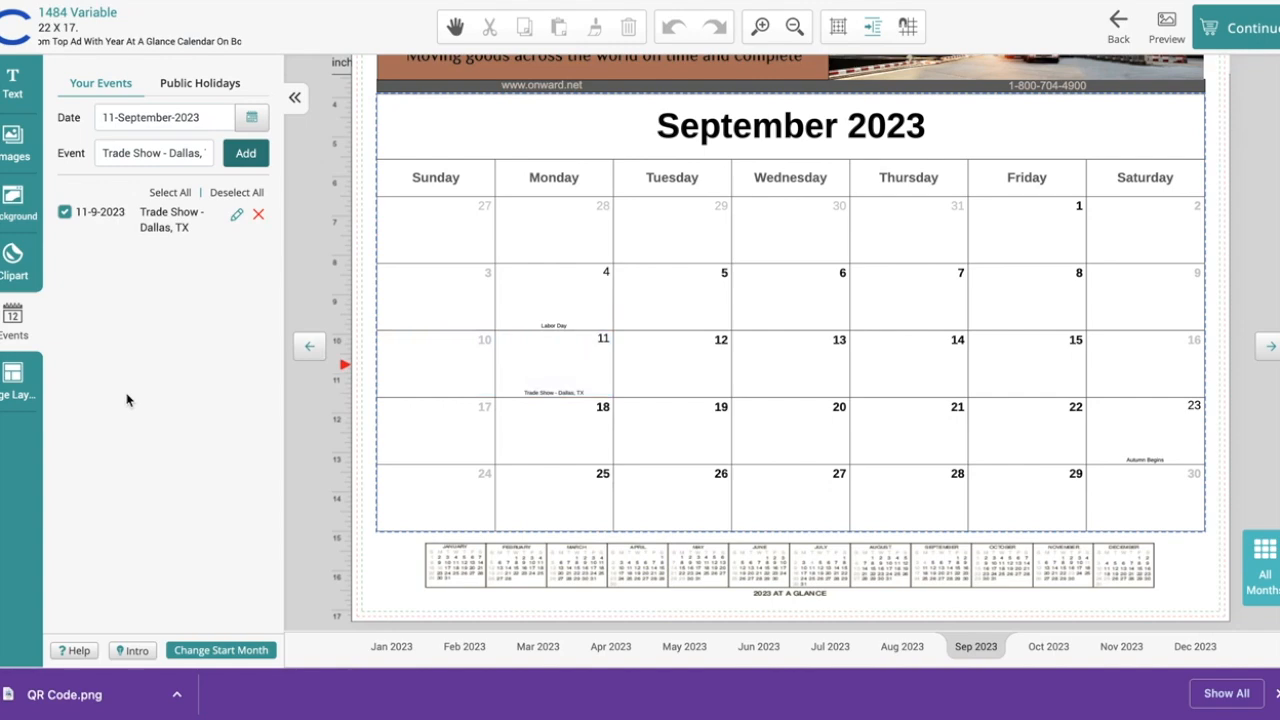
Give the listed trade show event a pale yellow background and the green shamrock icon, and save it.
left_click(235, 219)
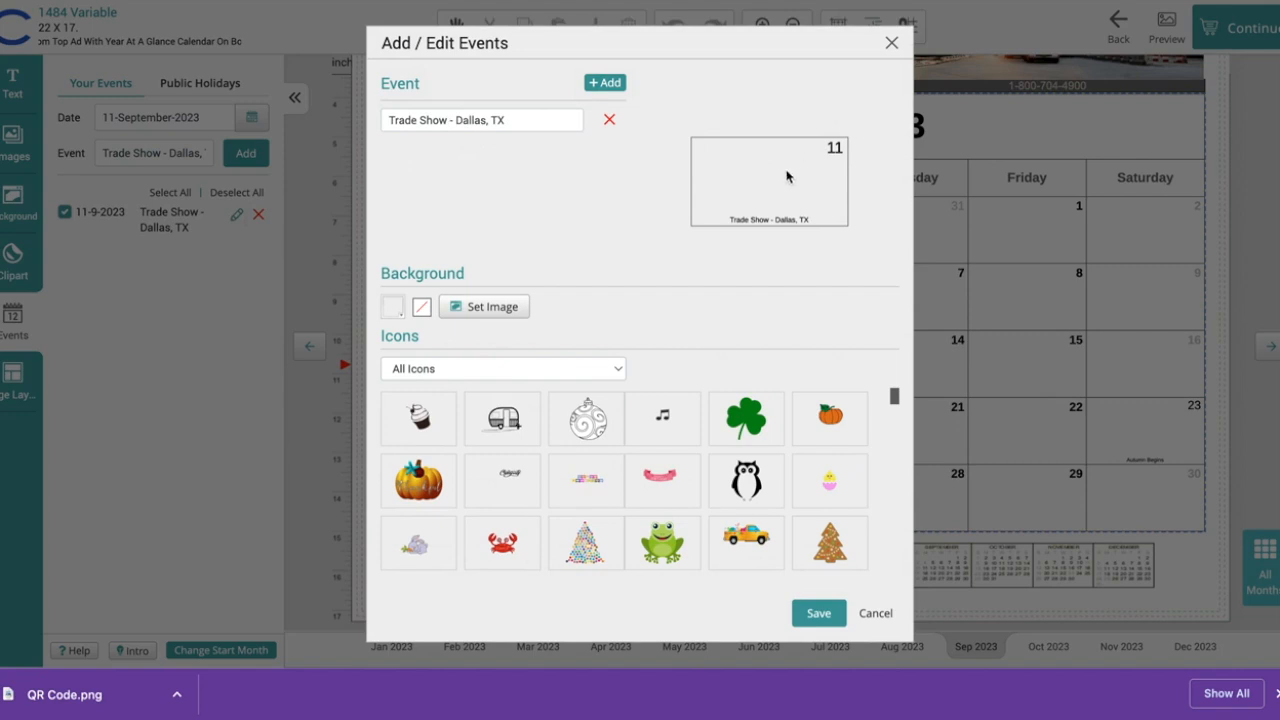
left_click(392, 308)
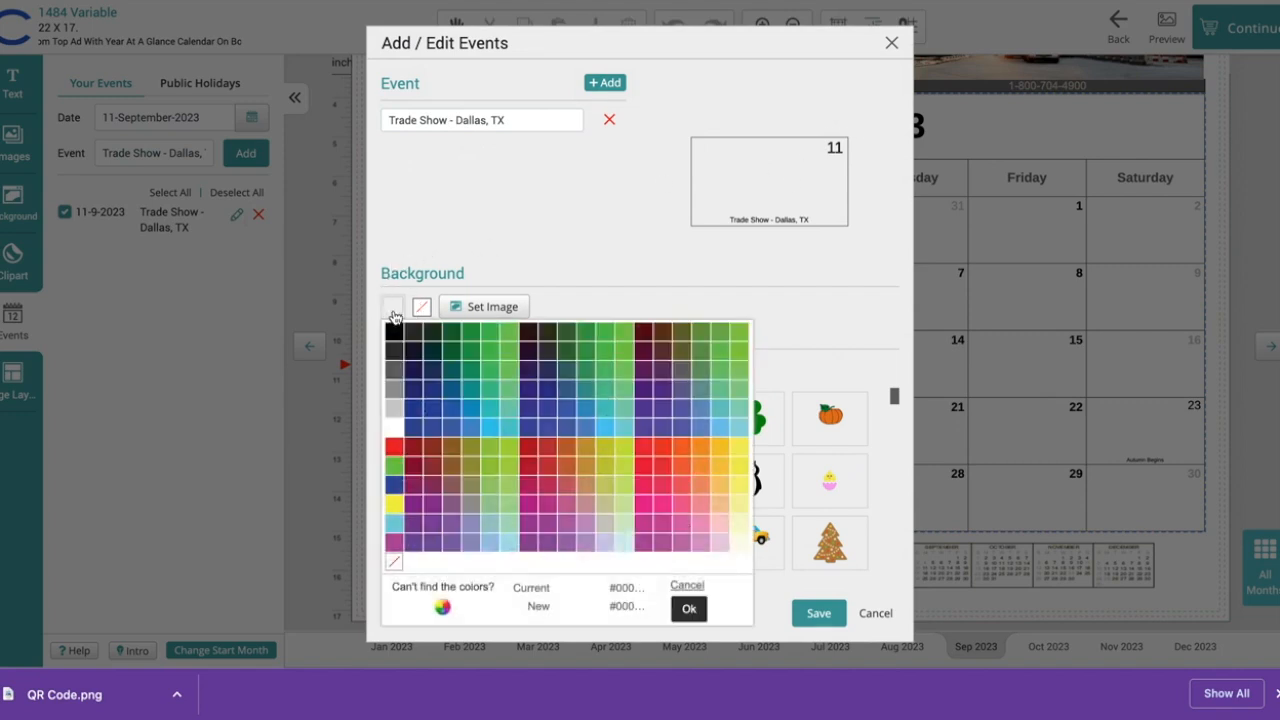
left_click(741, 546)
left_click(689, 607)
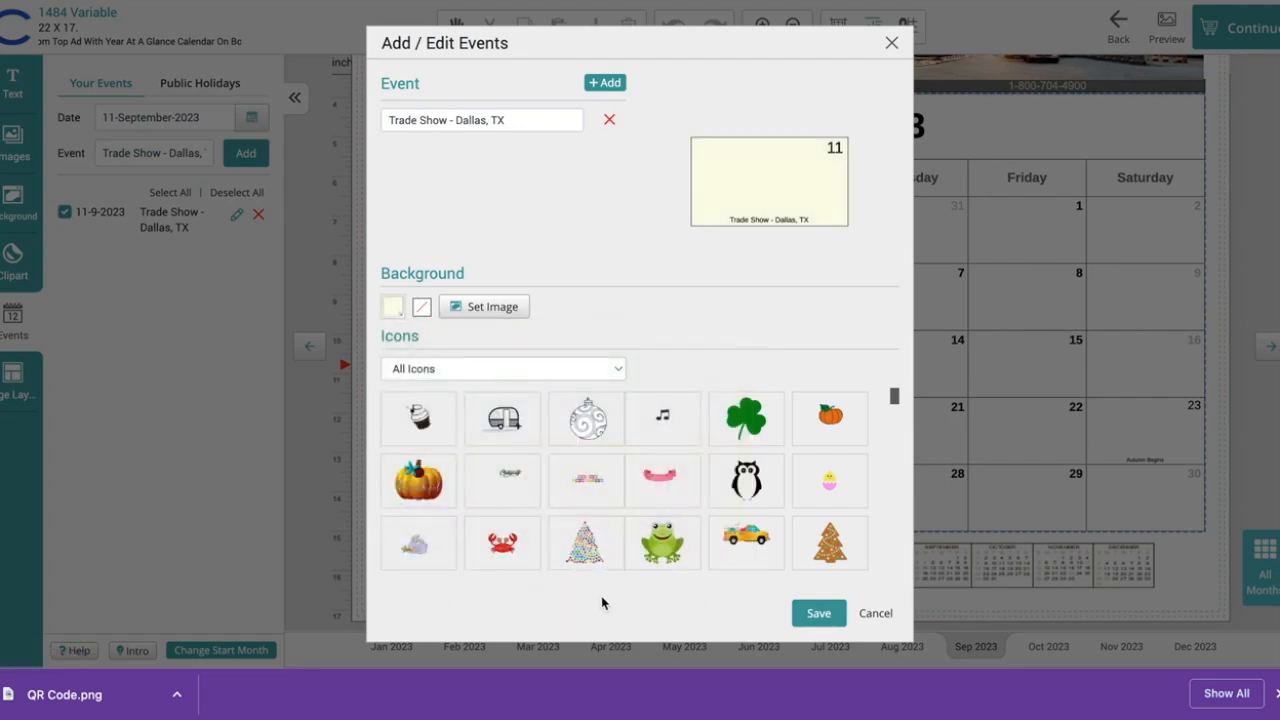
left_click(744, 428)
left_click(820, 612)
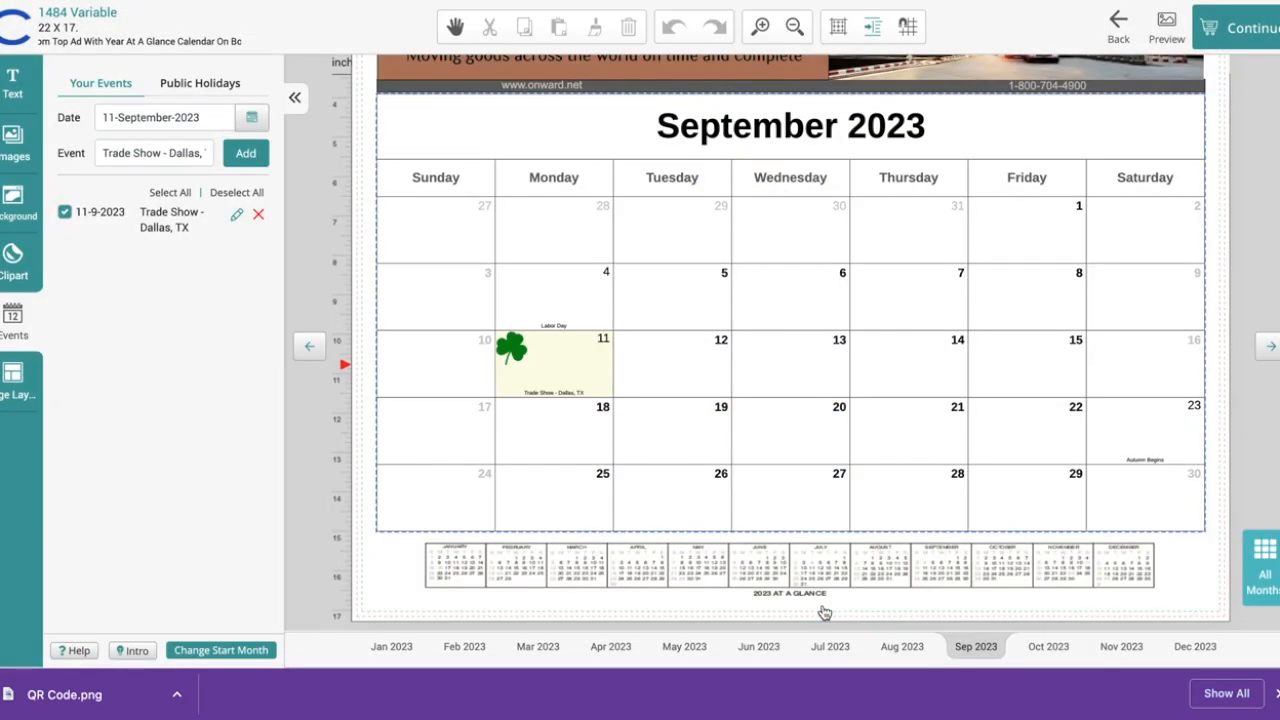
Remove the icon from the September 11 trade show event and save the change.
left_click(568, 386)
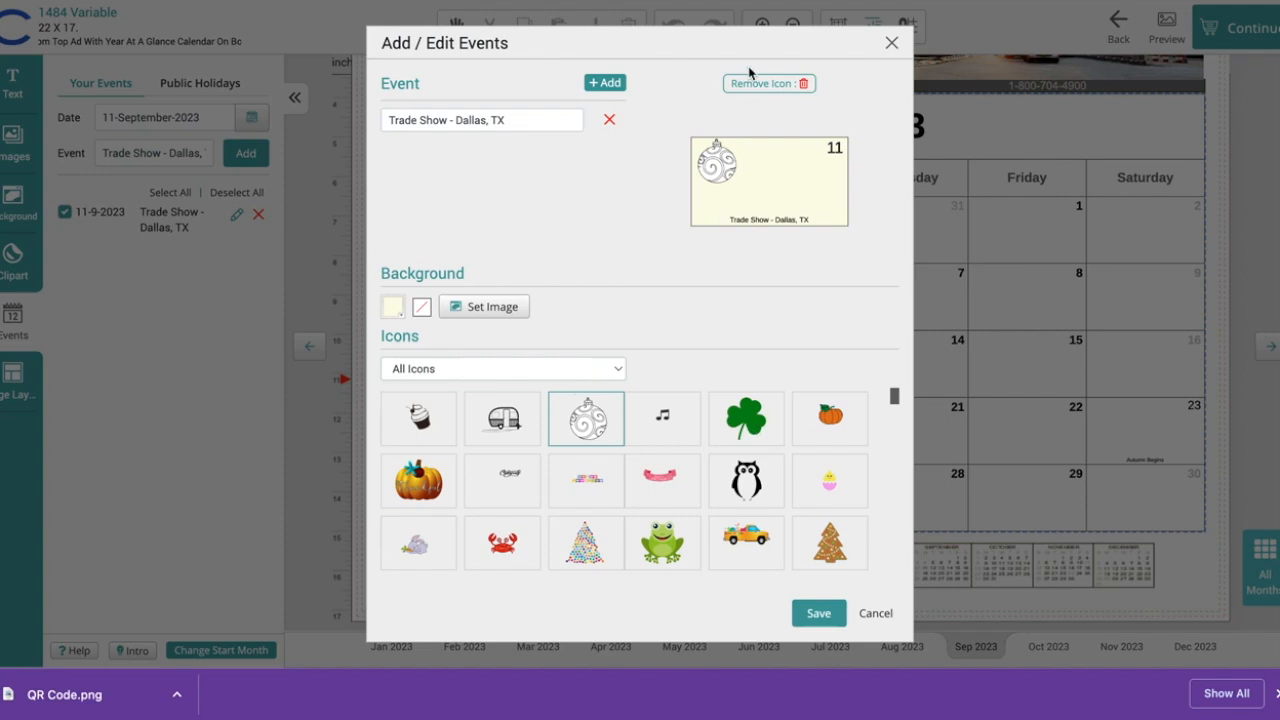
left_click(806, 90)
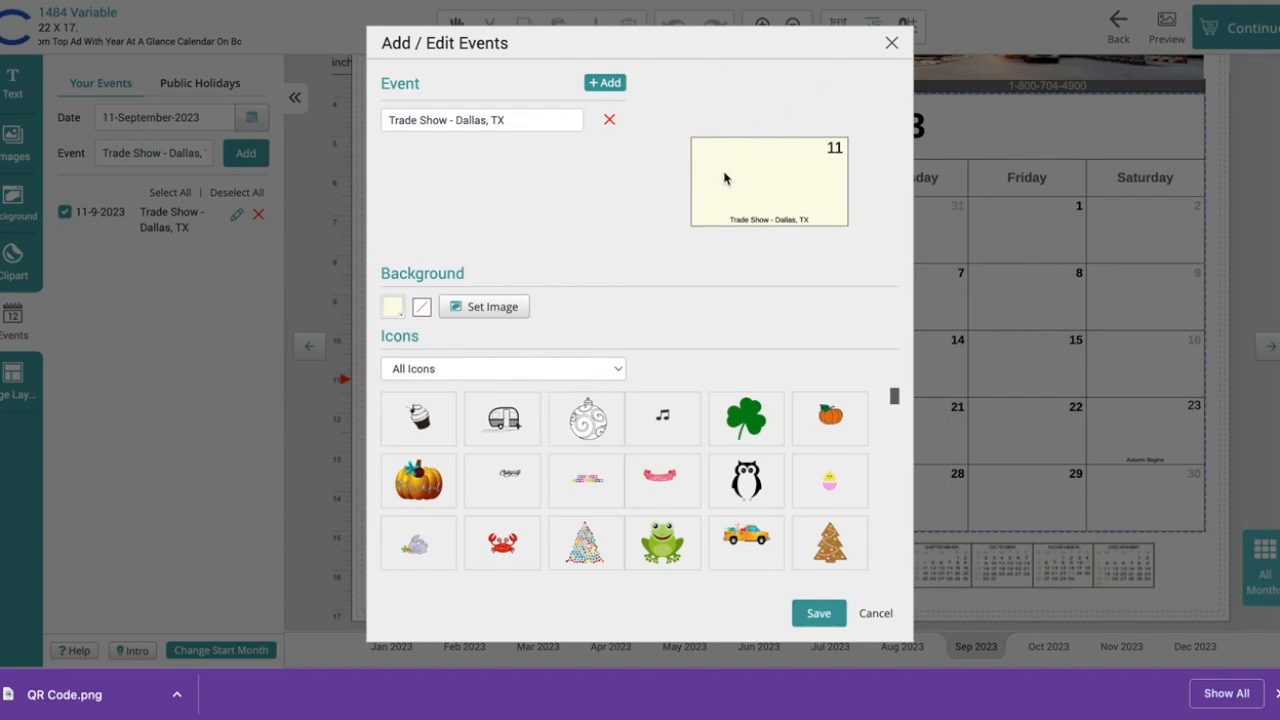
left_click(818, 613)
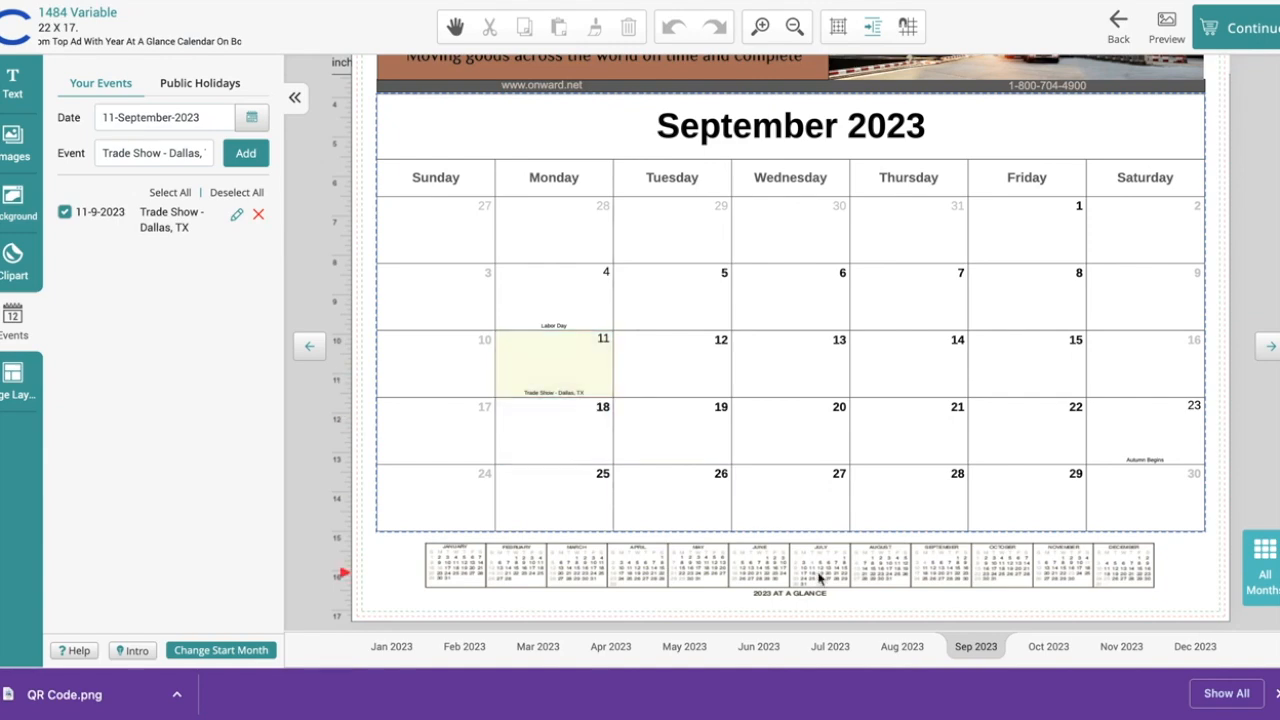
Open the July 2023 page and examine its date grid down to the year-at-a-glance strip.
left_click(836, 650)
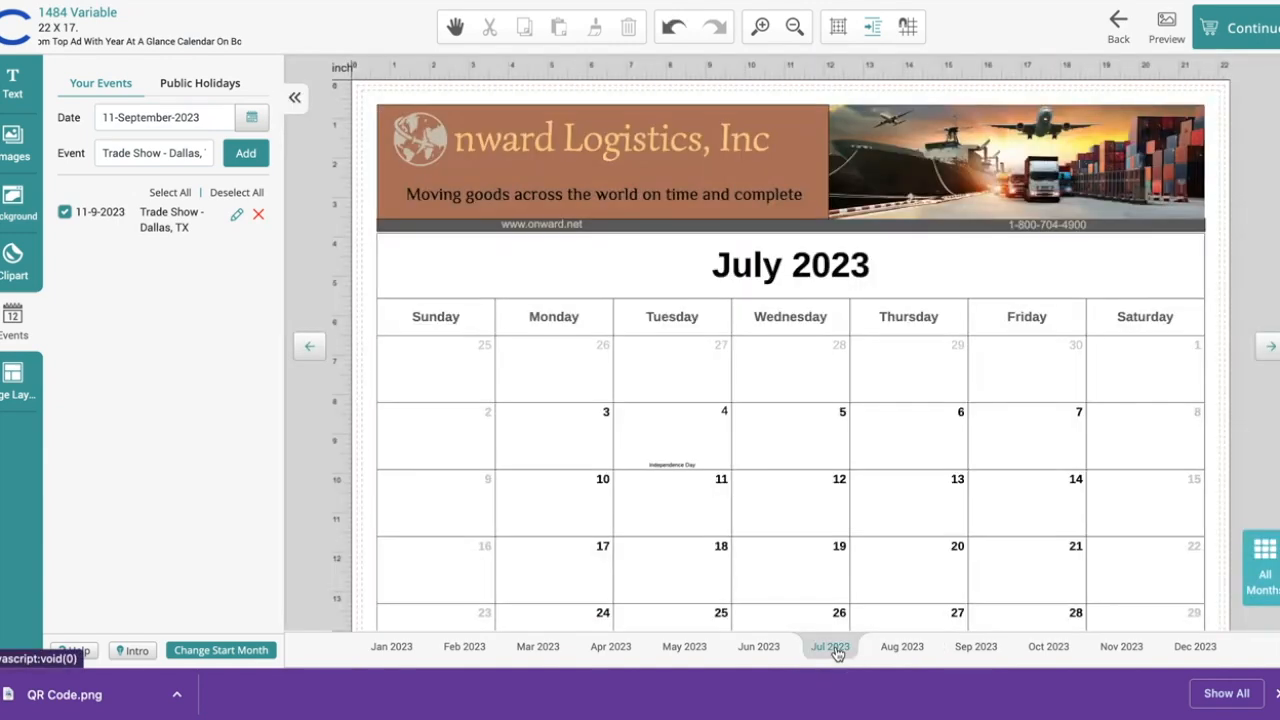
scroll(848, 505, "down", 3)
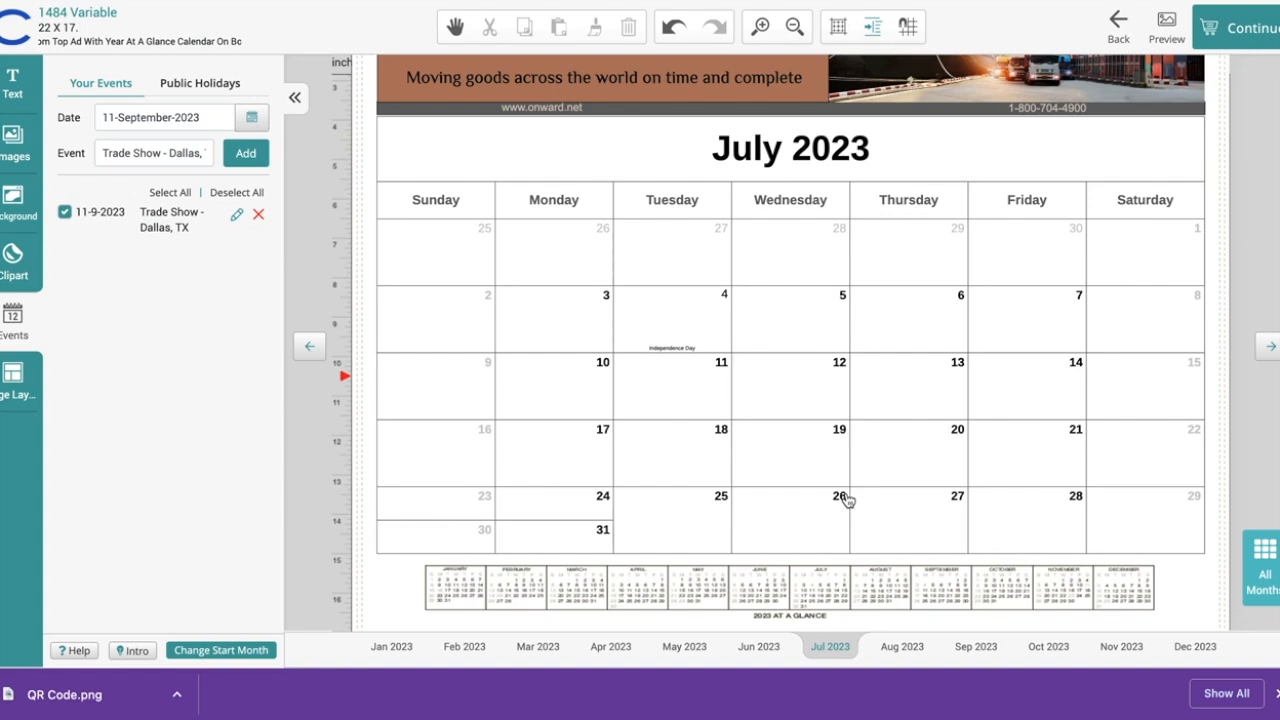
scroll(846, 500, "down", 1)
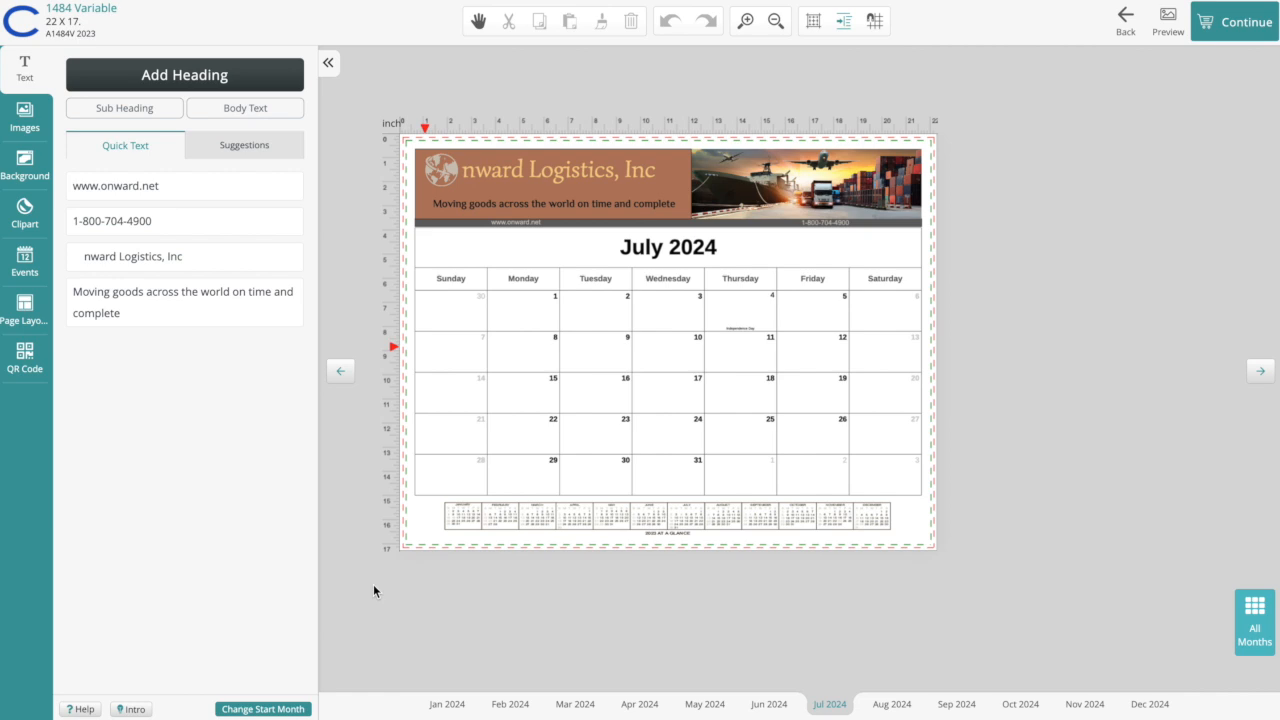
Begin a new QR code and name it "Trade Show Tickets".
left_click(26, 365)
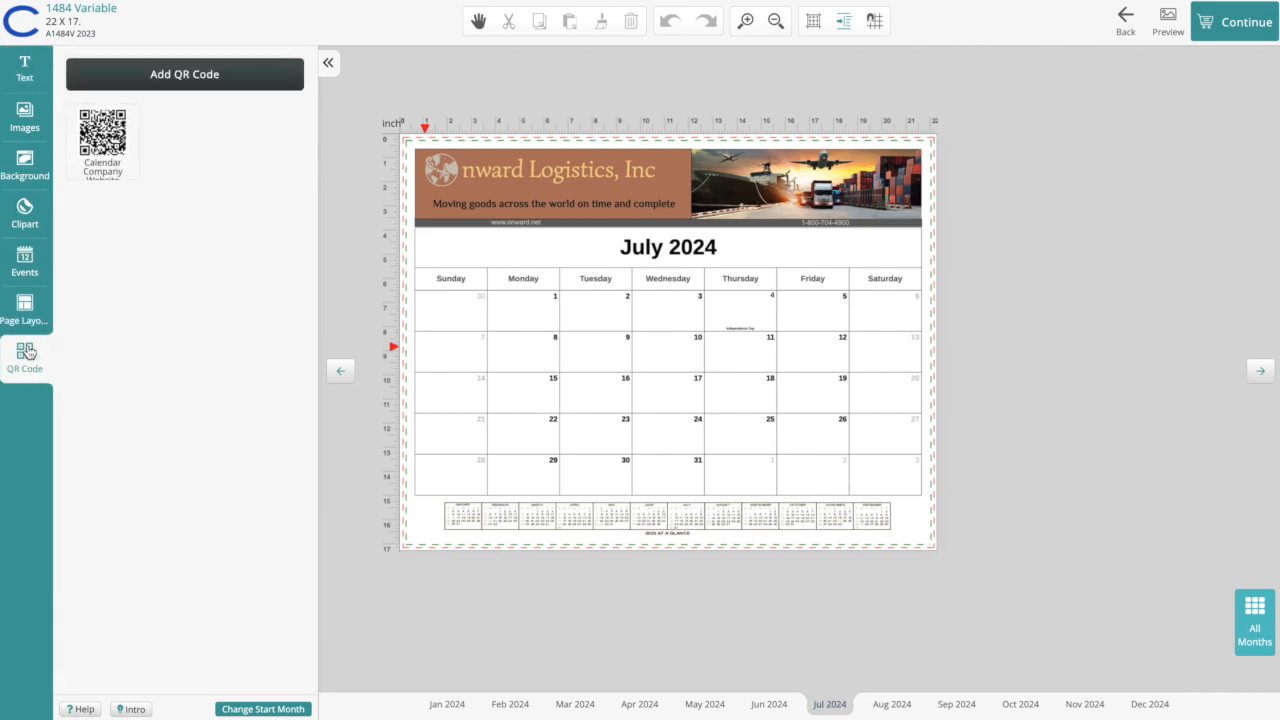
mouse_move(103, 135)
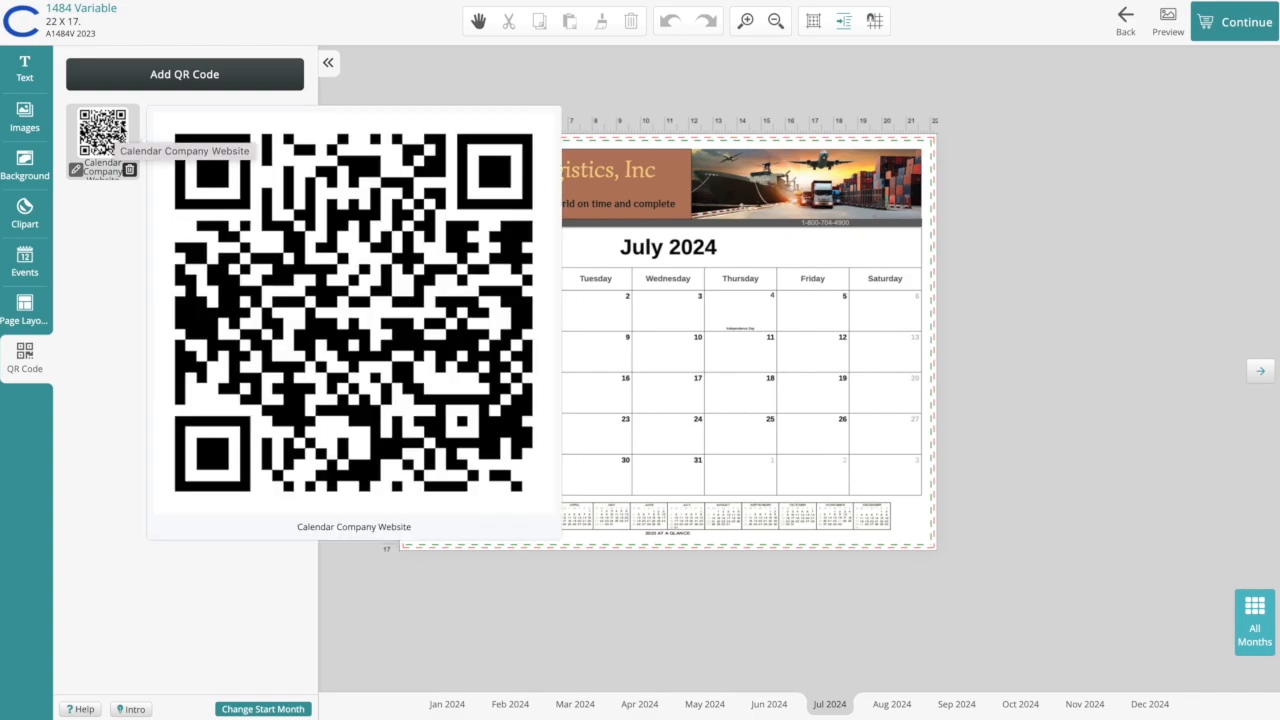
left_click(202, 80)
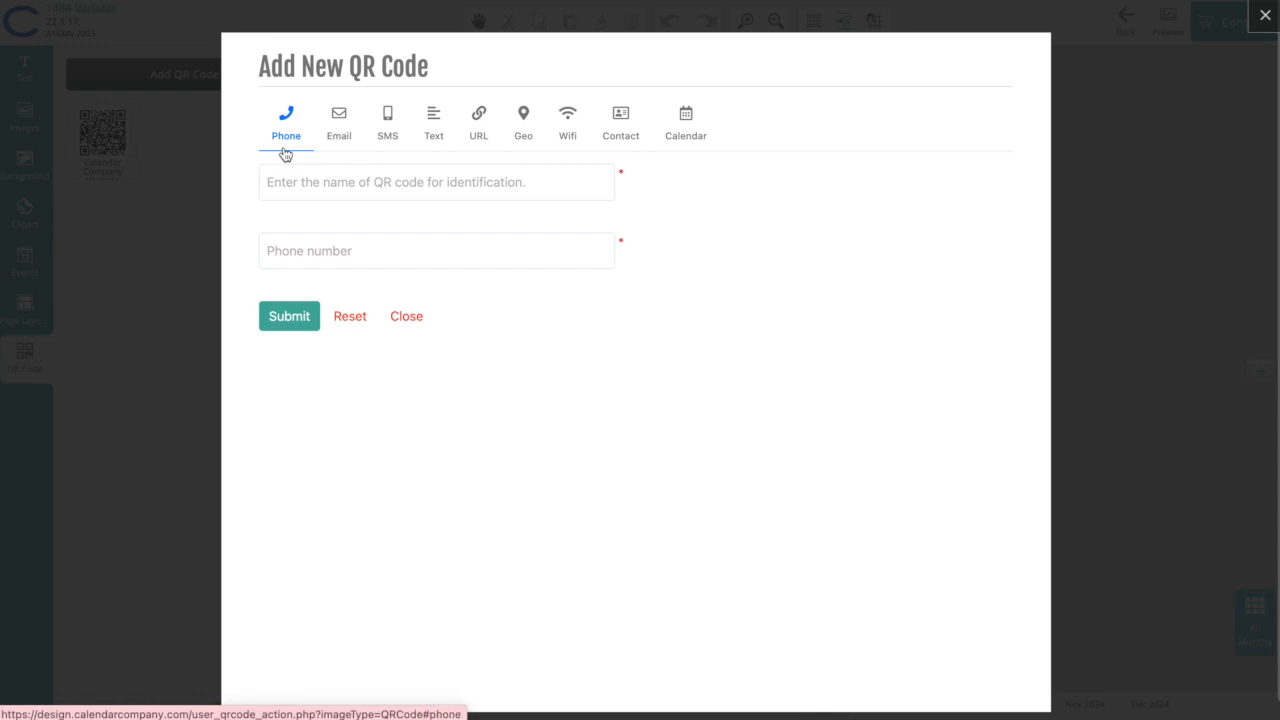
left_click(351, 179)
type("Tradee")
key("BackSpace")
type("Show T")
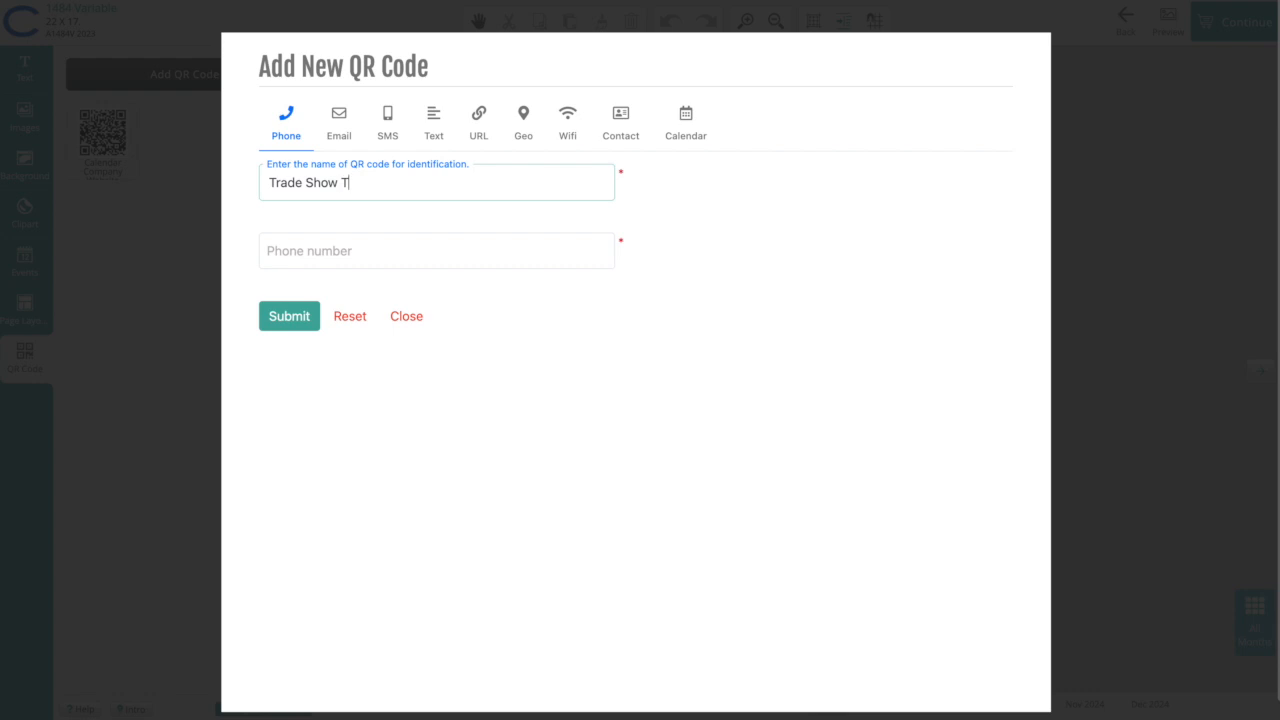
type("ickets")
left_click(304, 252)
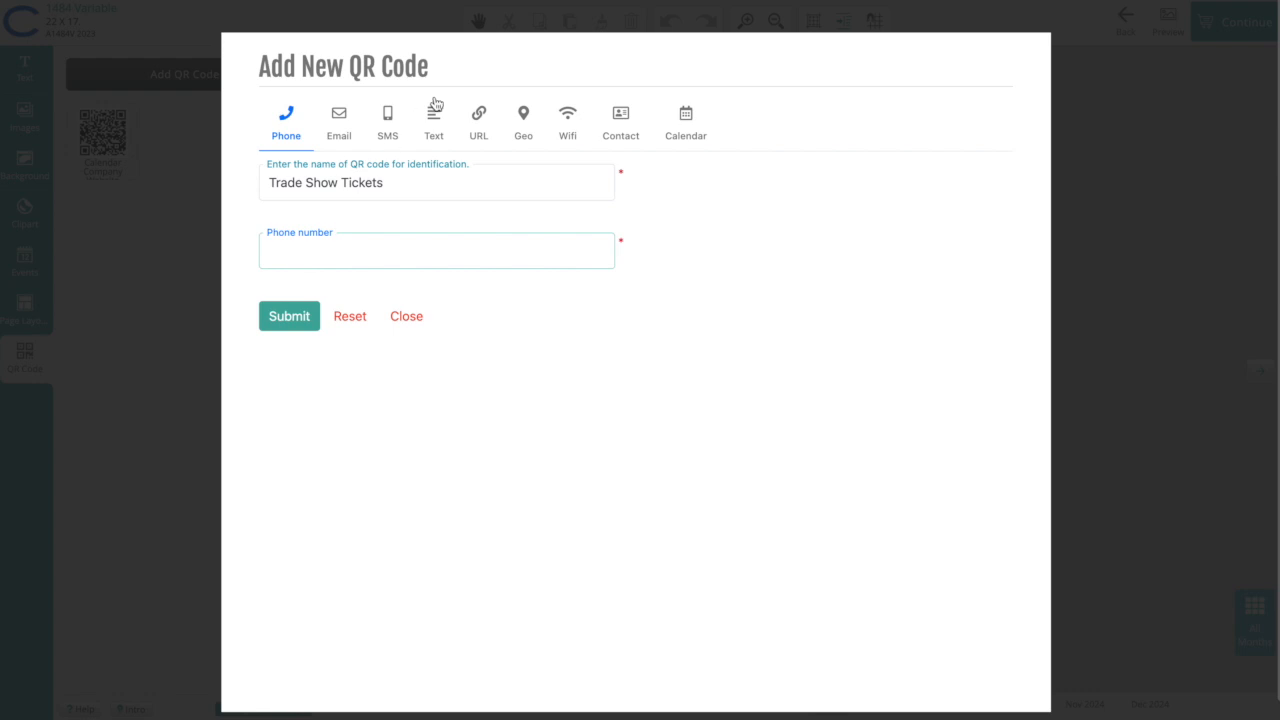
left_click(480, 118)
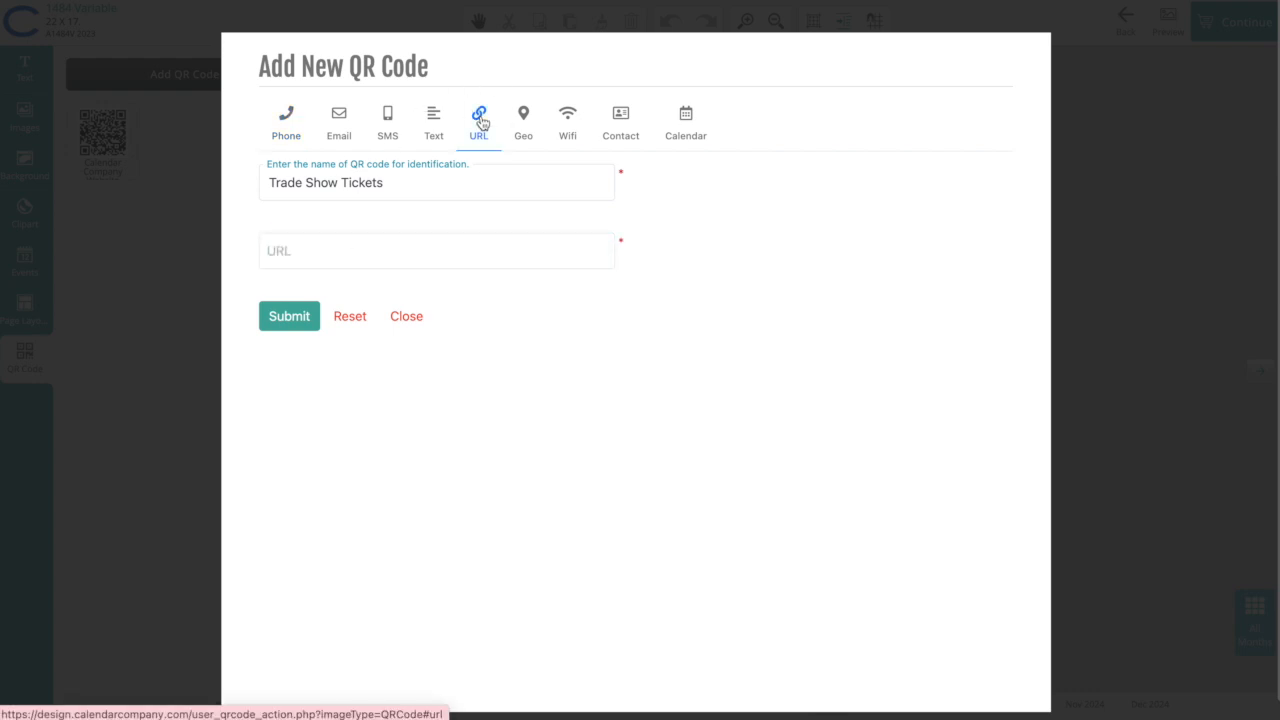
left_click(384, 254)
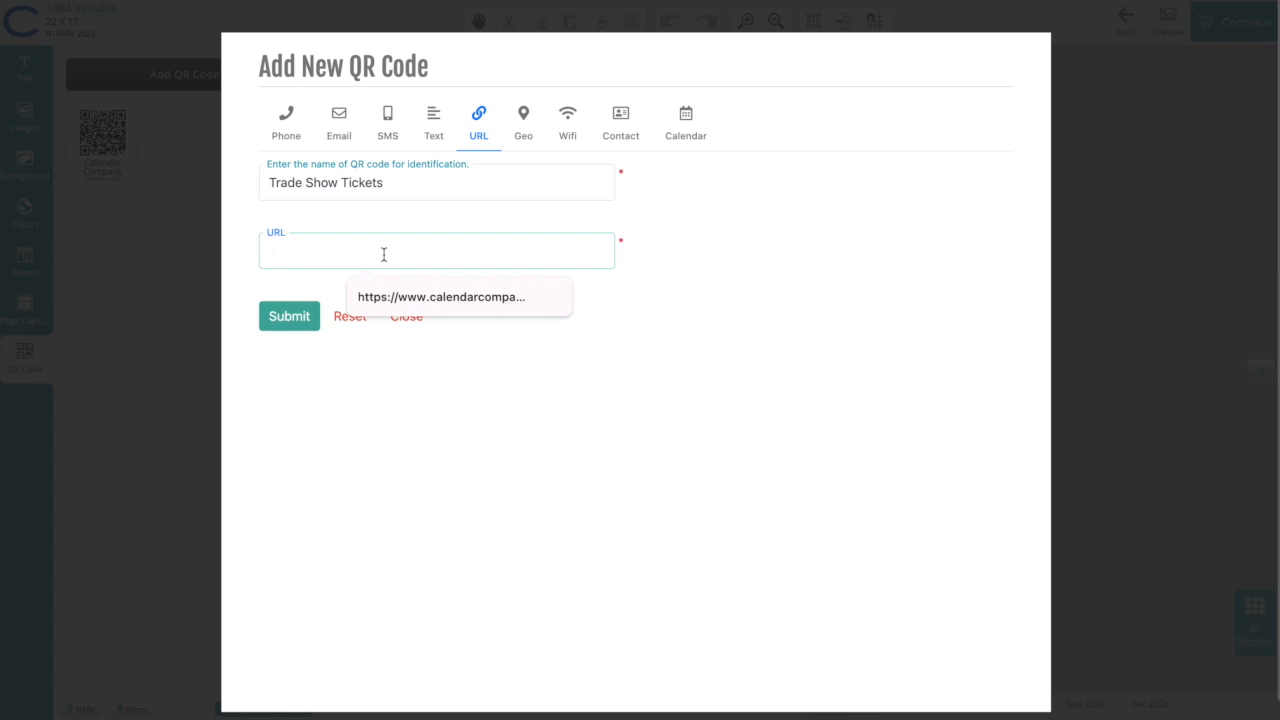
left_click(409, 298)
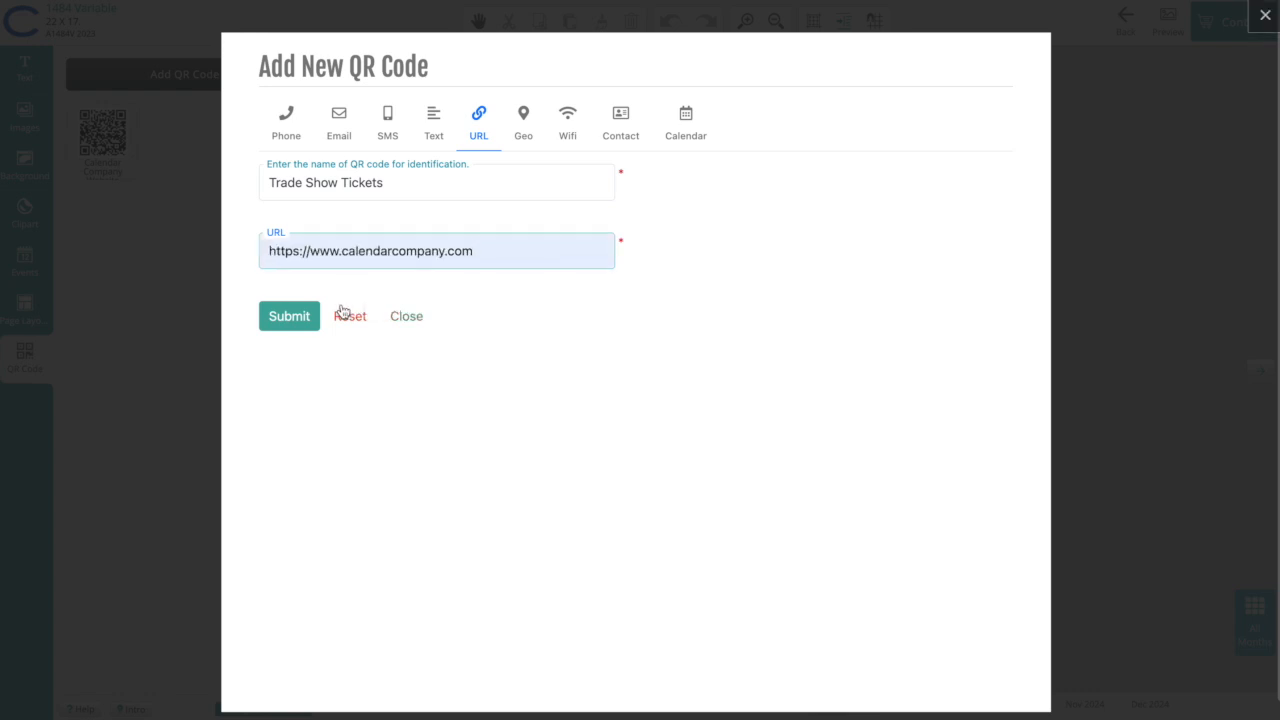
left_click(284, 317)
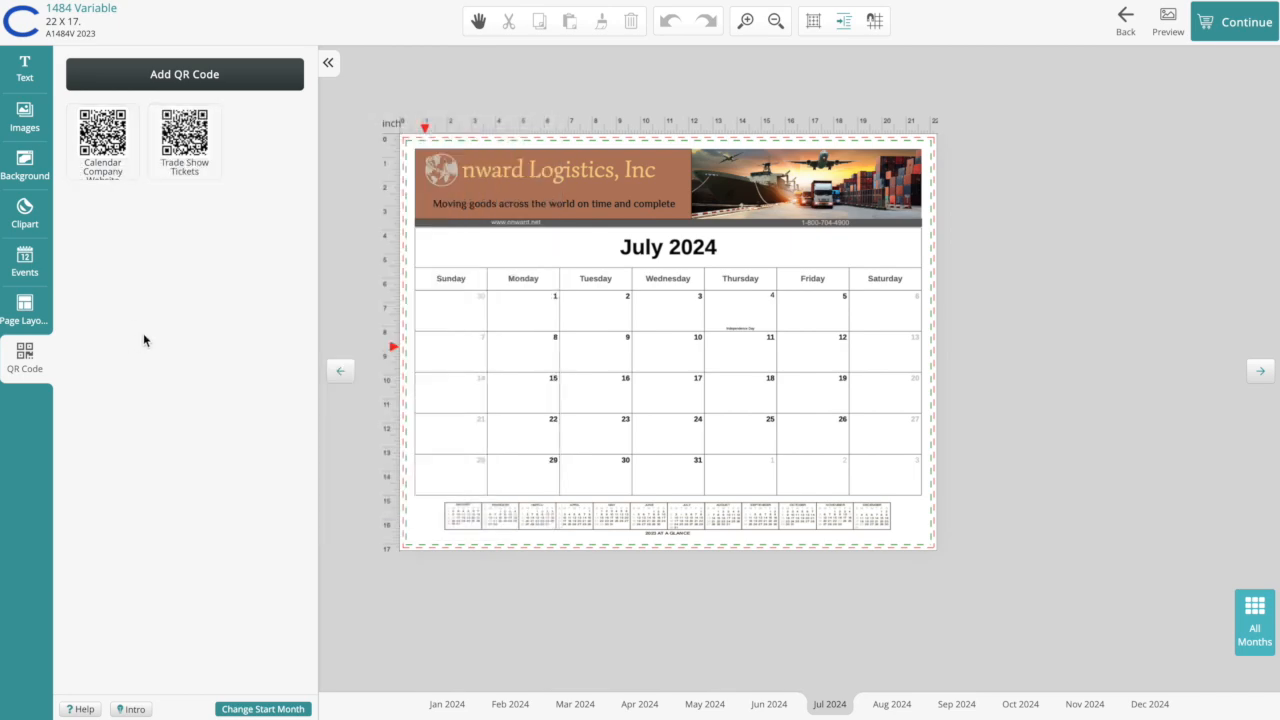
Place the Trade Show Tickets QR code on the July 2024 page, shrunk to fit inside the Saturday the 27th cell.
mouse_move(183, 140)
left_click_drag(183, 140, 788, 425)
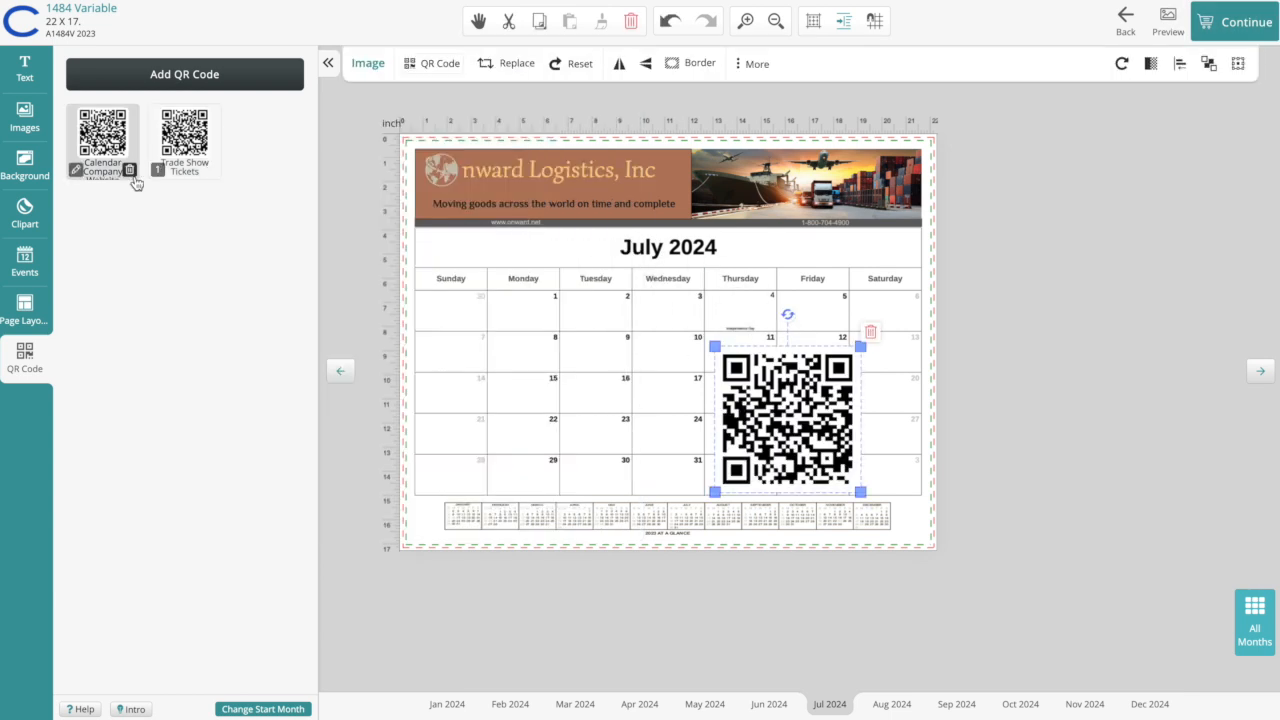
left_click_drag(860, 491, 884, 429)
left_click(981, 431)
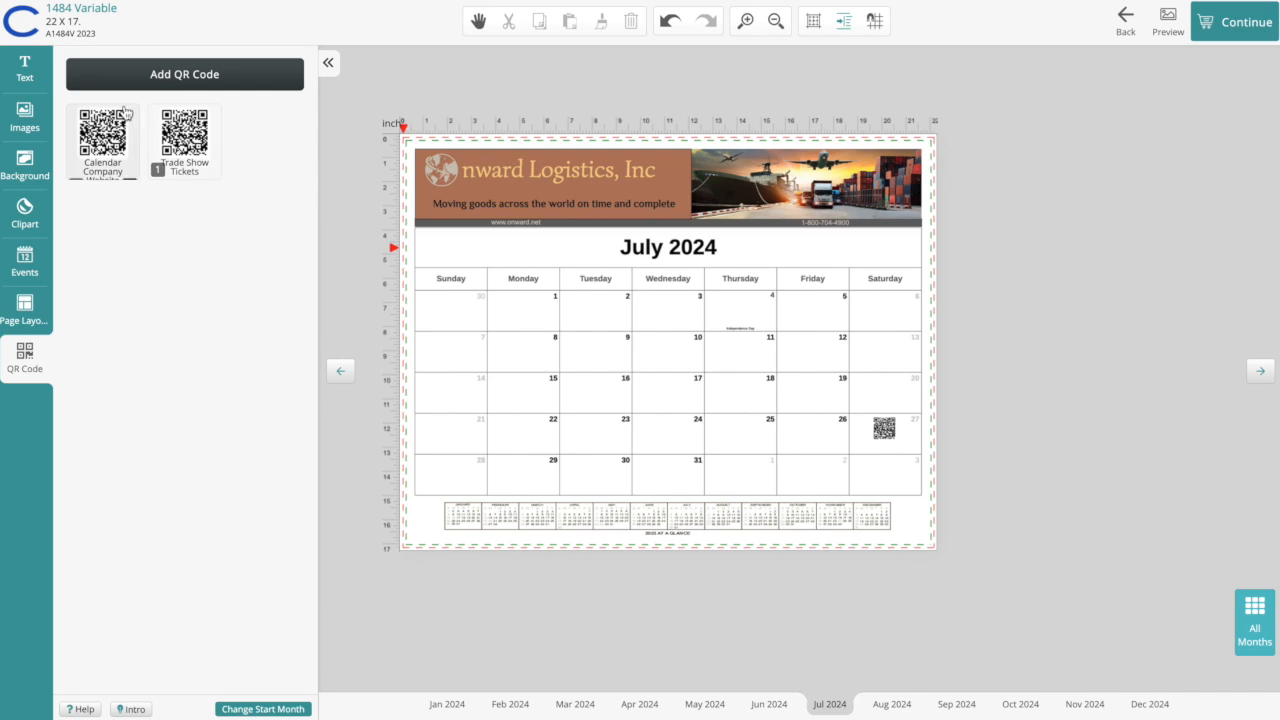
Add a body text box reading "Scan for Trade Show Tickets" and widen it so the text fits on one line.
left_click(24, 72)
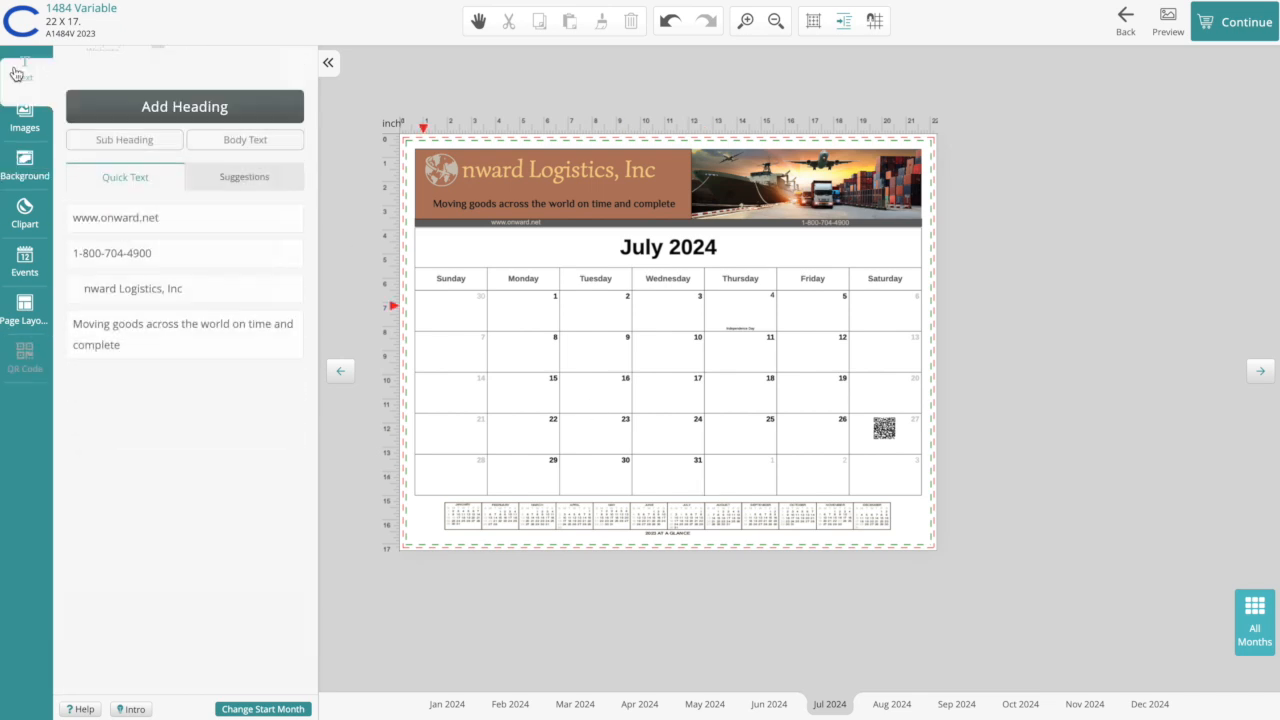
left_click(234, 108)
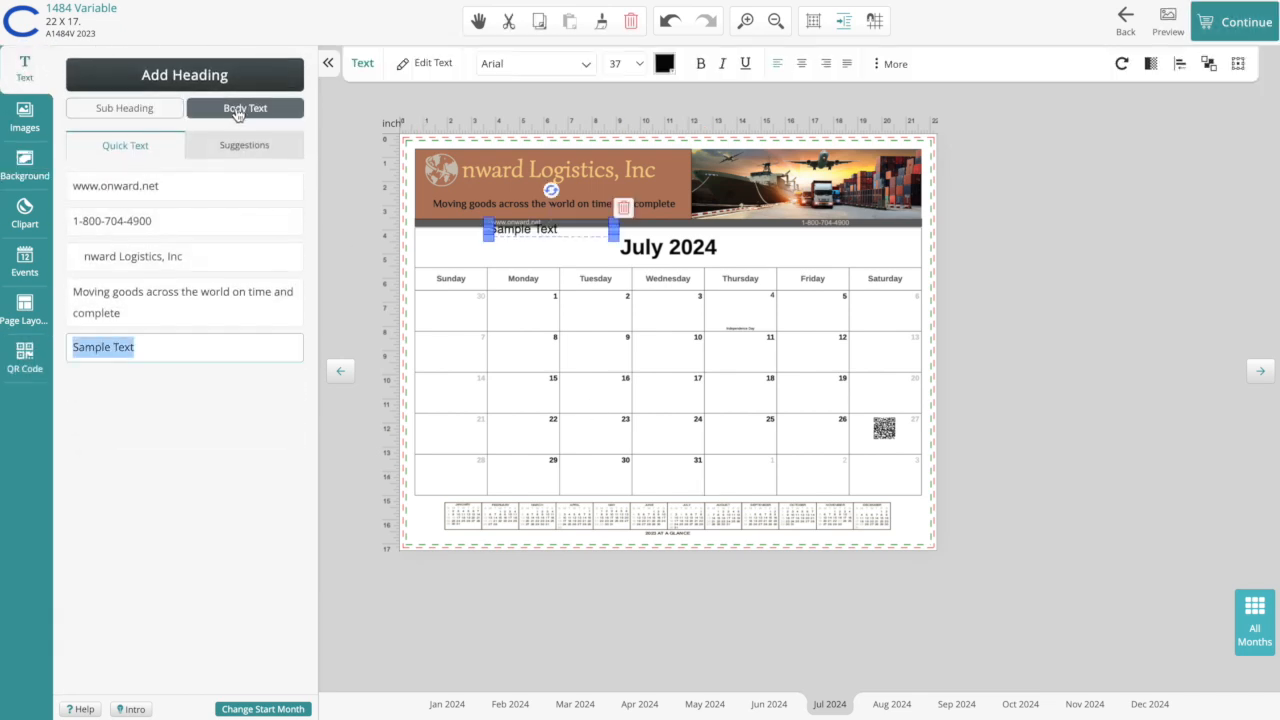
left_click(568, 221)
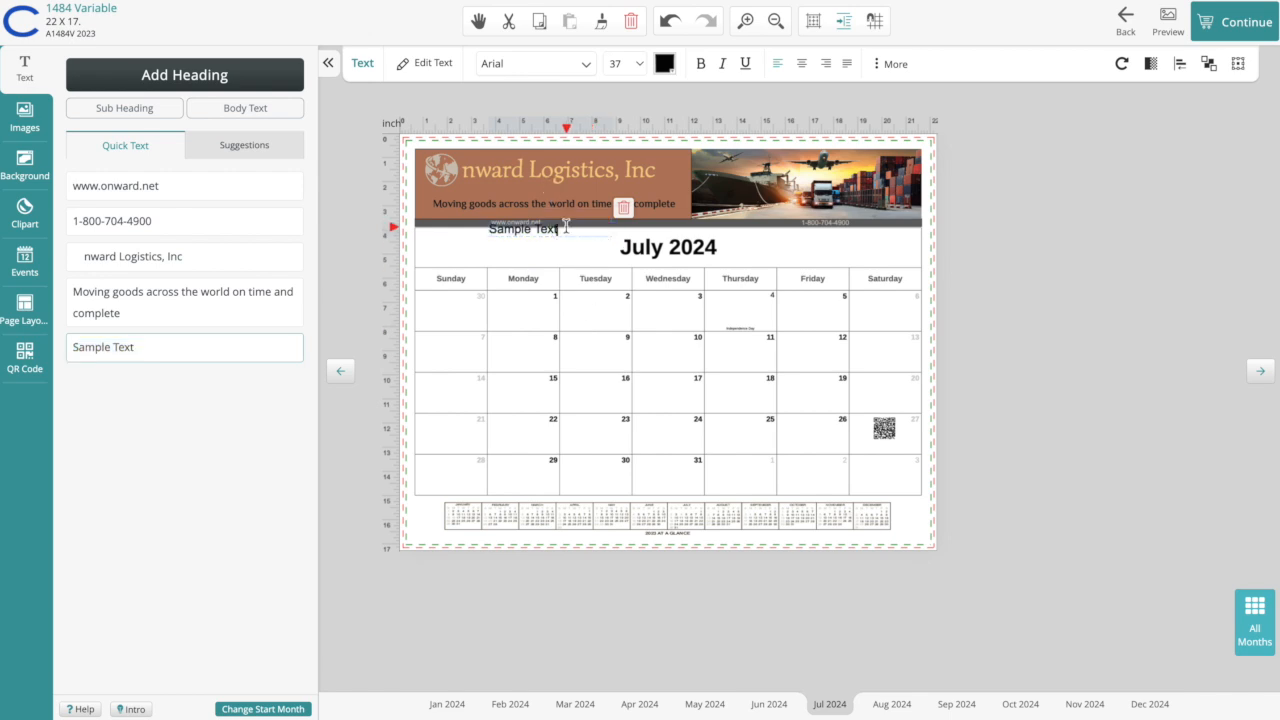
key("BackSpace")
key("BackSpace")
key("BackSpace")
key("BackSpace")
key("BackSpace")
key("BackSpace")
key("BackSpace")
key("BackSpace")
key("BackSpace")
key("BackSpace")
key("BackSpace")
type("Scan for Trade Show Tickets")
left_click(594, 236)
left_click_drag(614, 236, 655, 236)
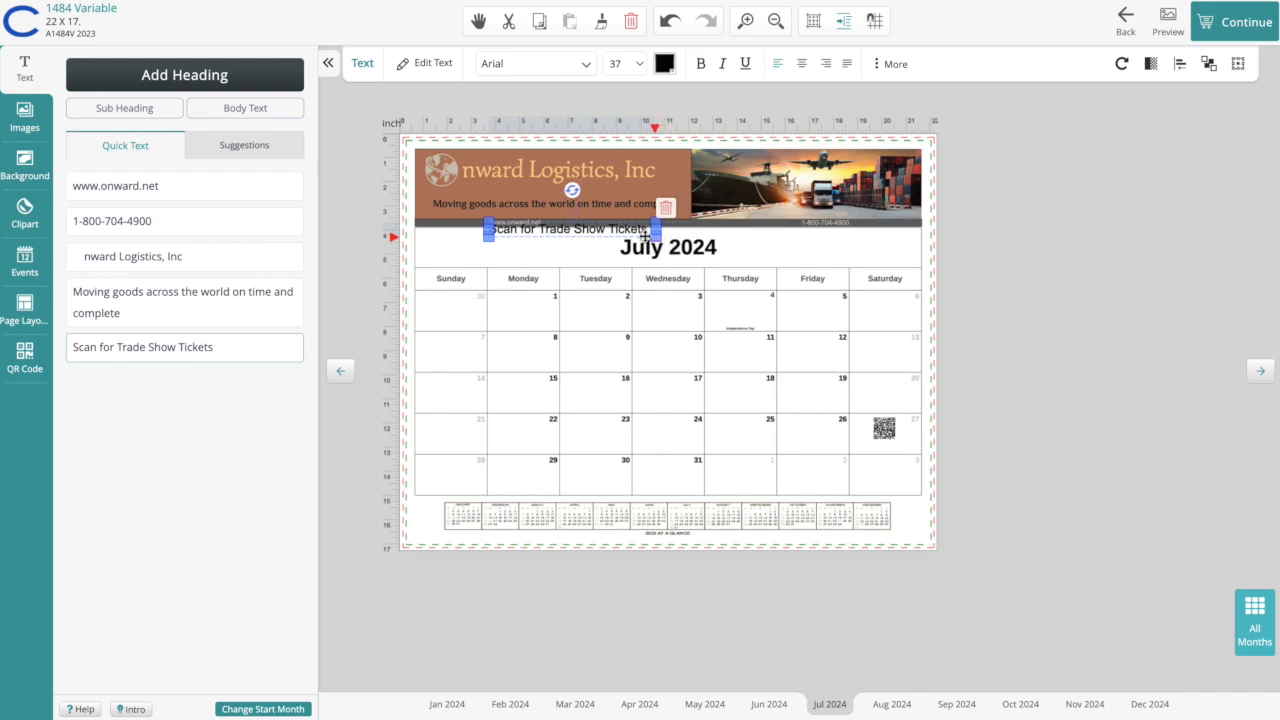
Set the "Scan for Trade Show Tickets" text to size 12 and fit it beneath the QR code in the July 27 cell.
left_click(628, 63)
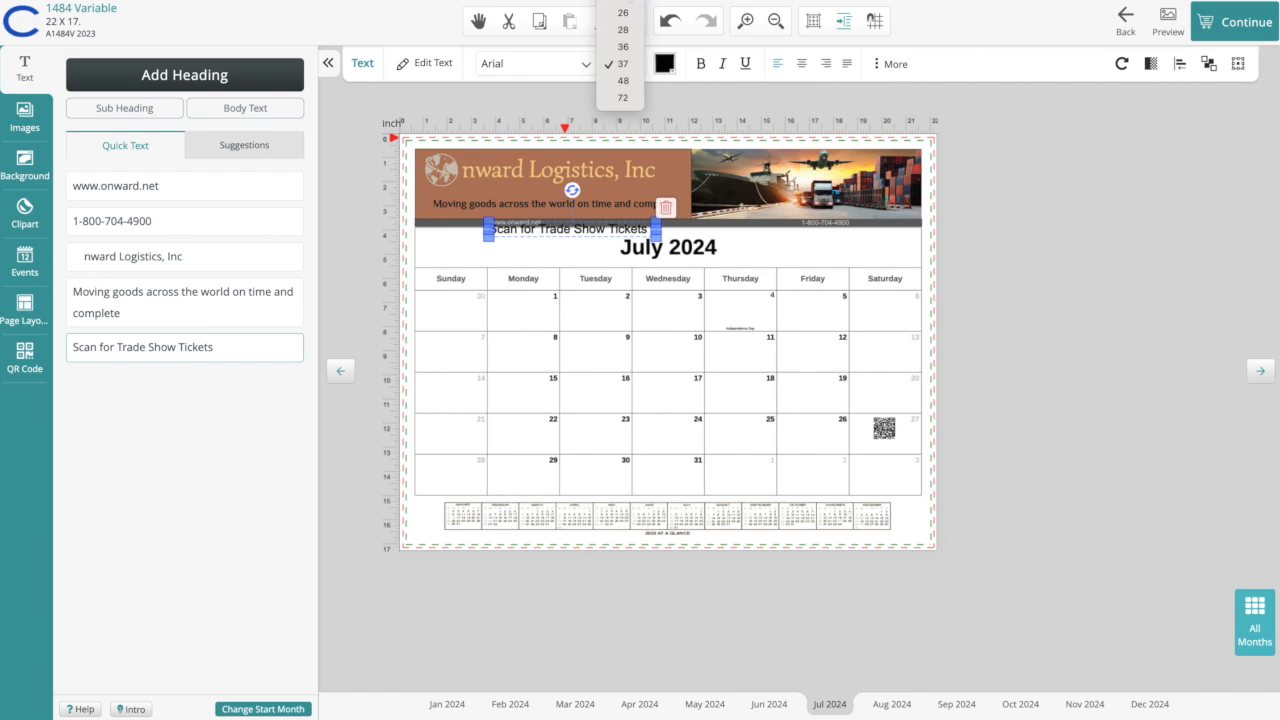
scroll(622, 20, "up", 3)
scroll(622, 20, "up", 2)
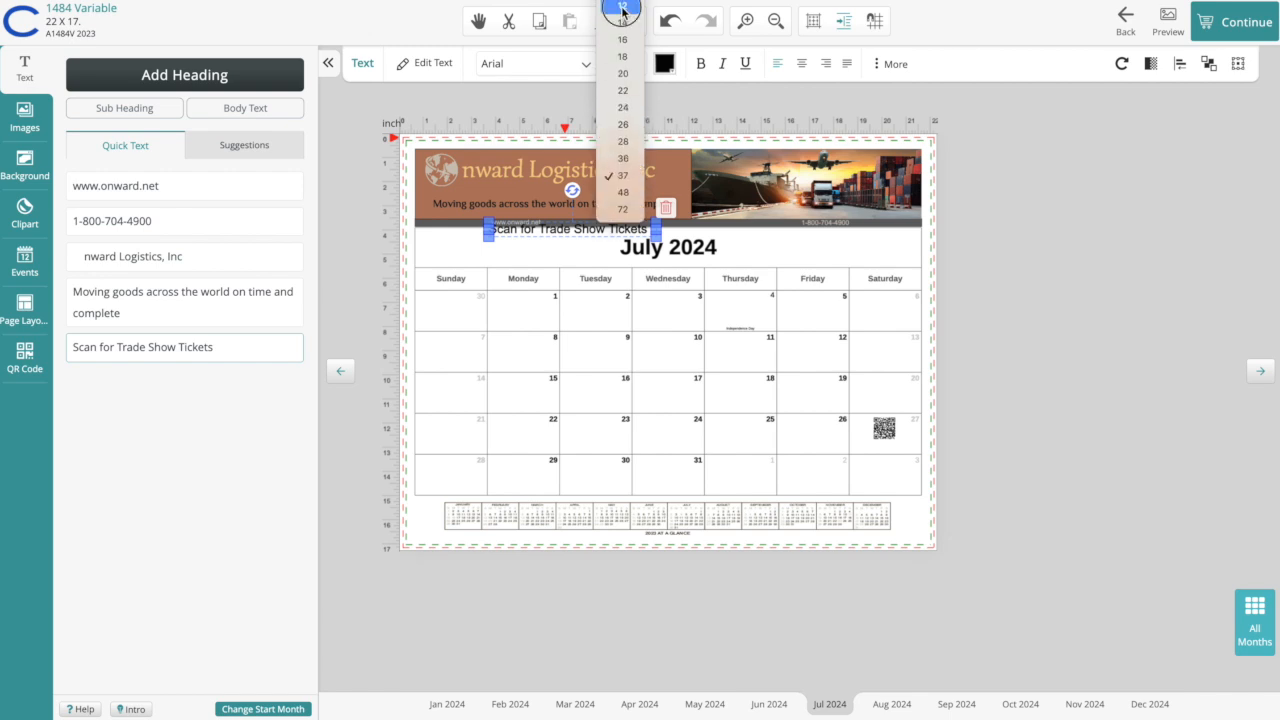
left_click(622, 14)
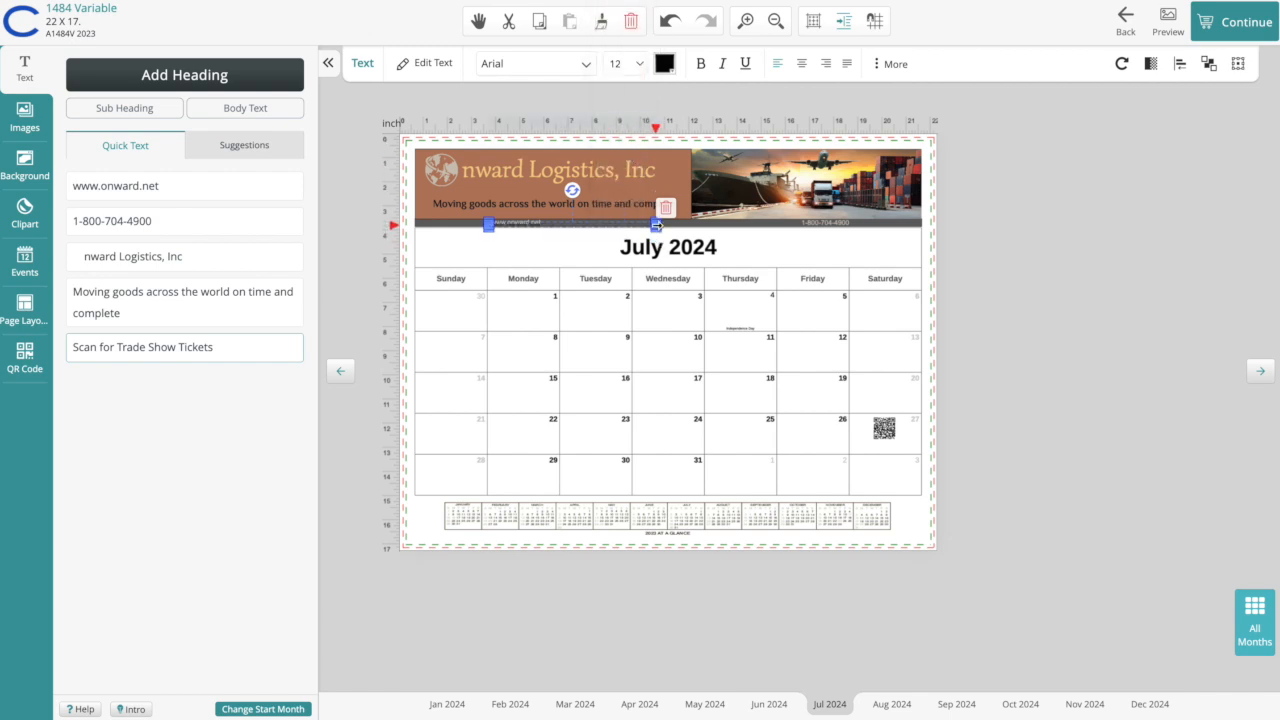
left_click_drag(656, 224, 896, 445)
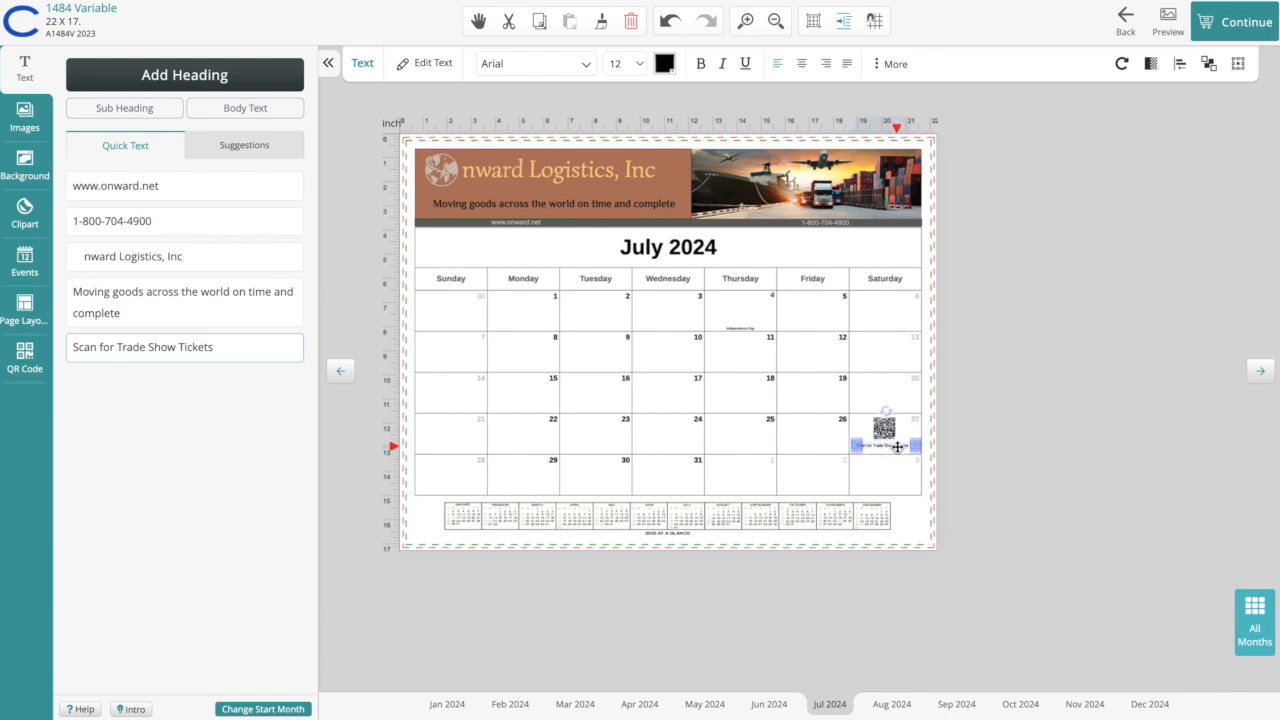
left_click(985, 455)
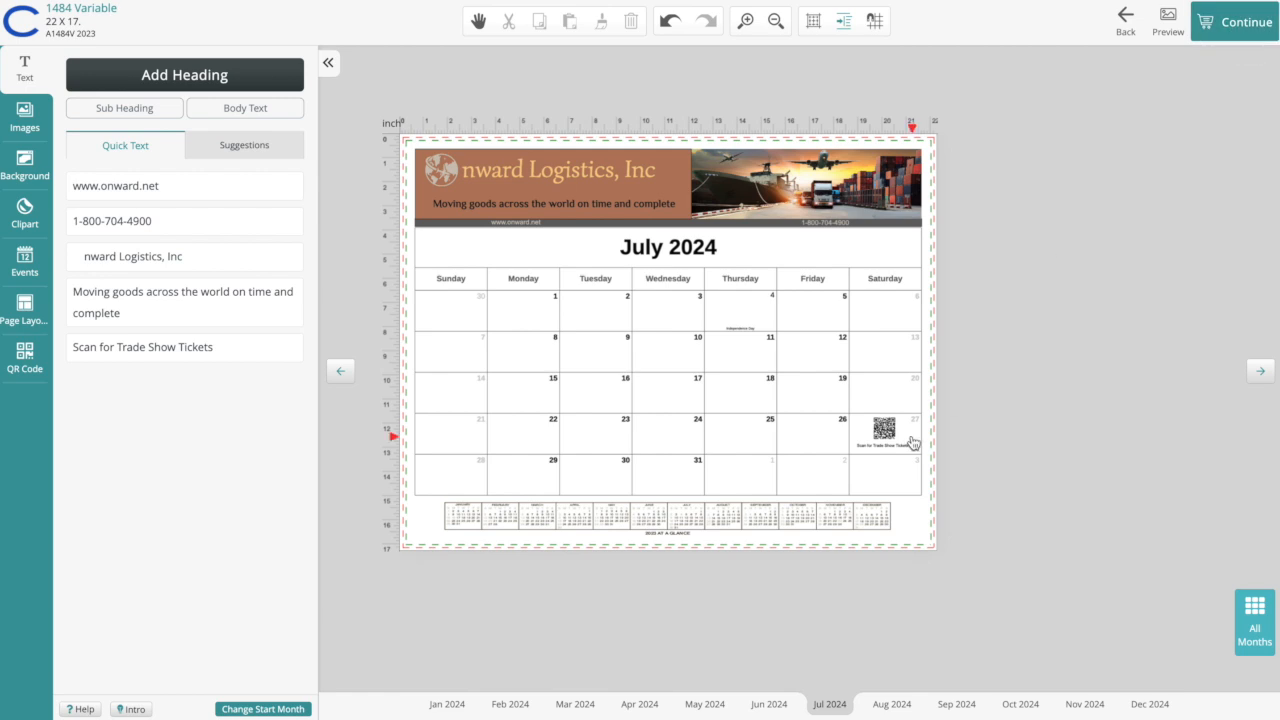
View the August 2024 page, return to July, and add a sample event to July 27 and delete it.
left_click(885, 704)
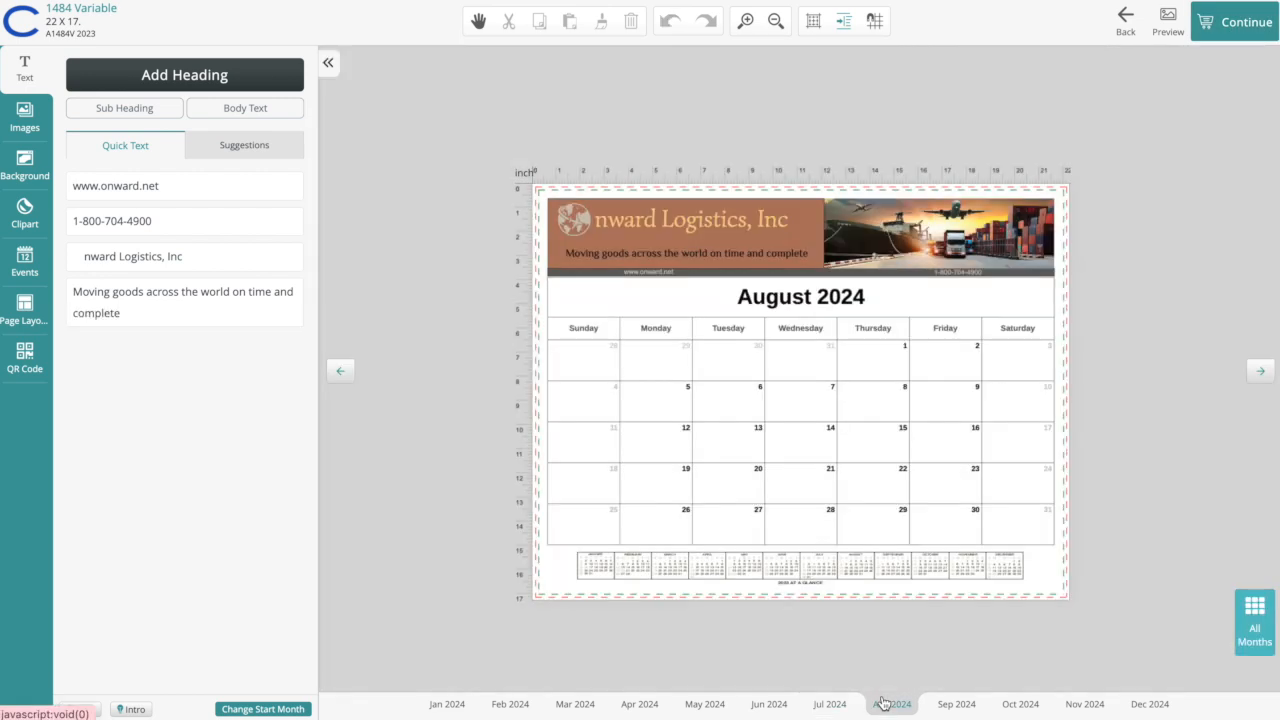
left_click(829, 706)
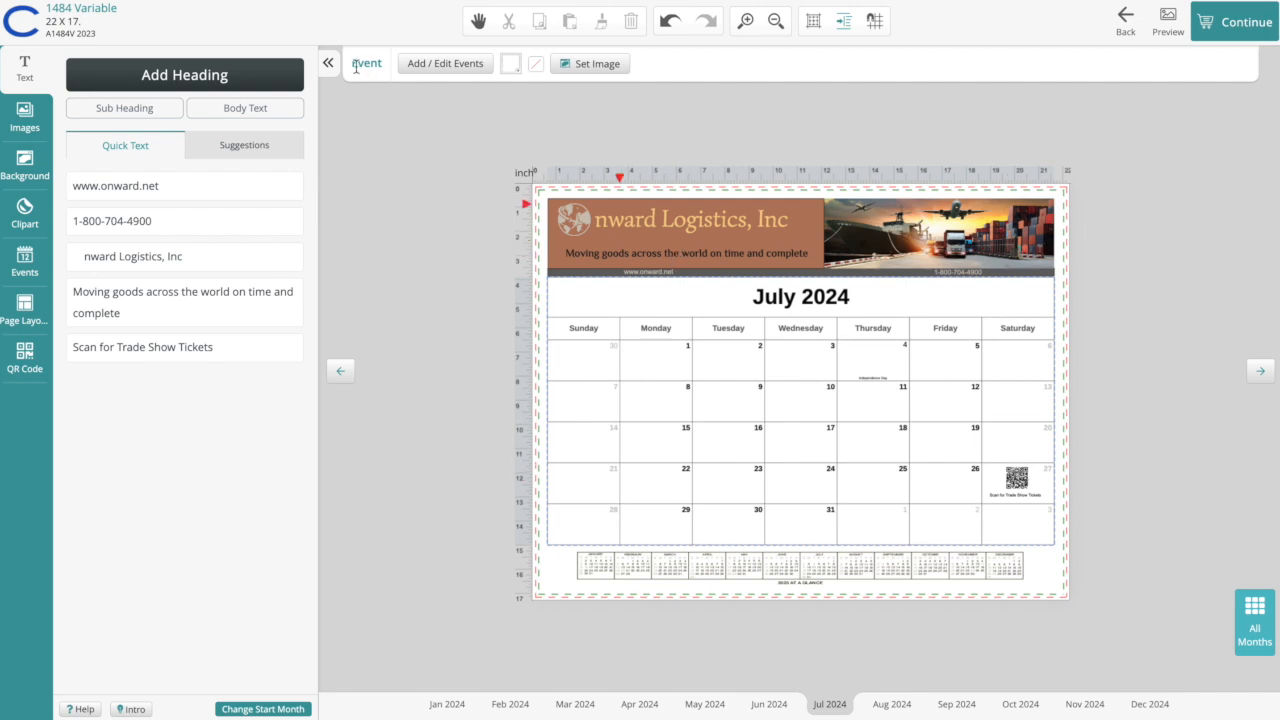
left_click(445, 63)
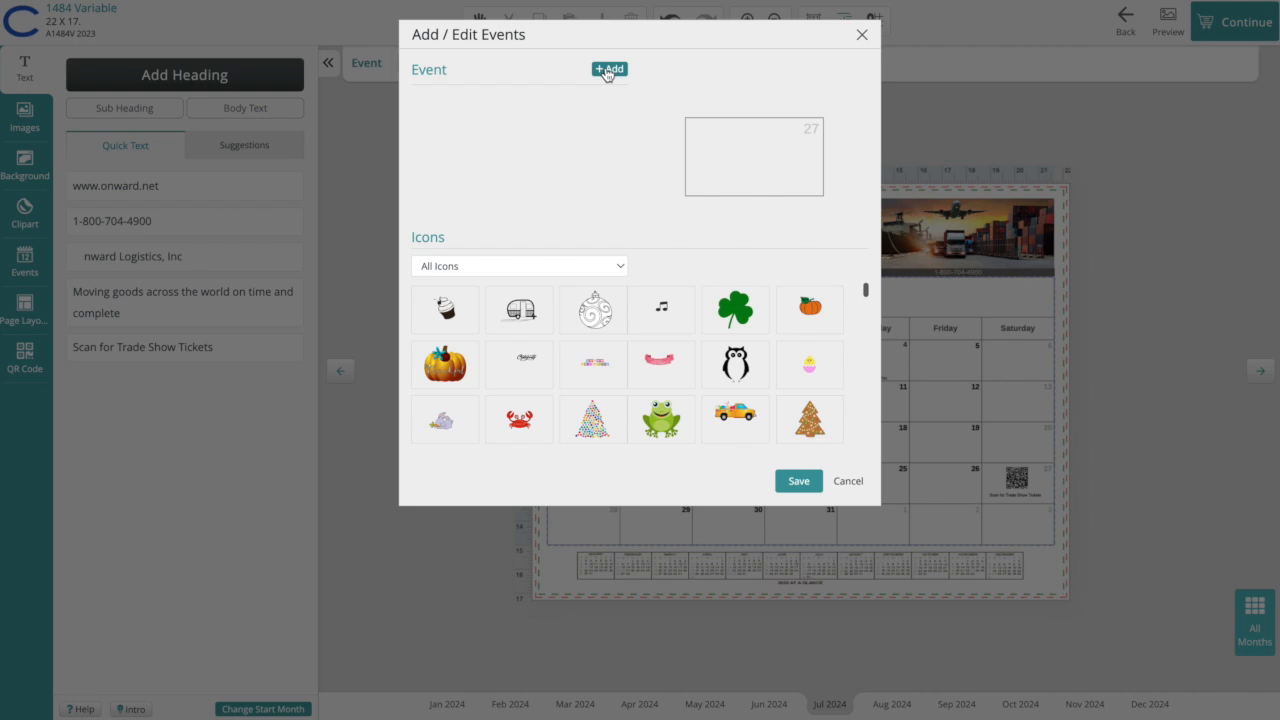
left_click(609, 71)
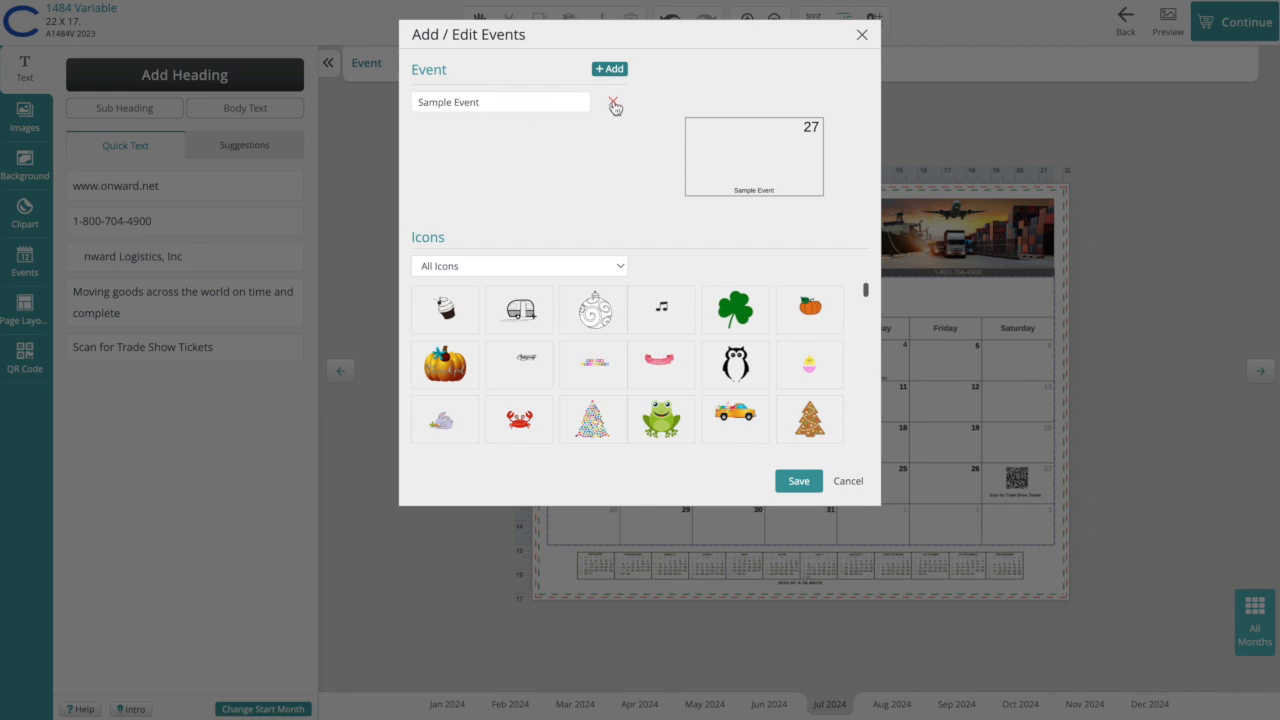
left_click(614, 104)
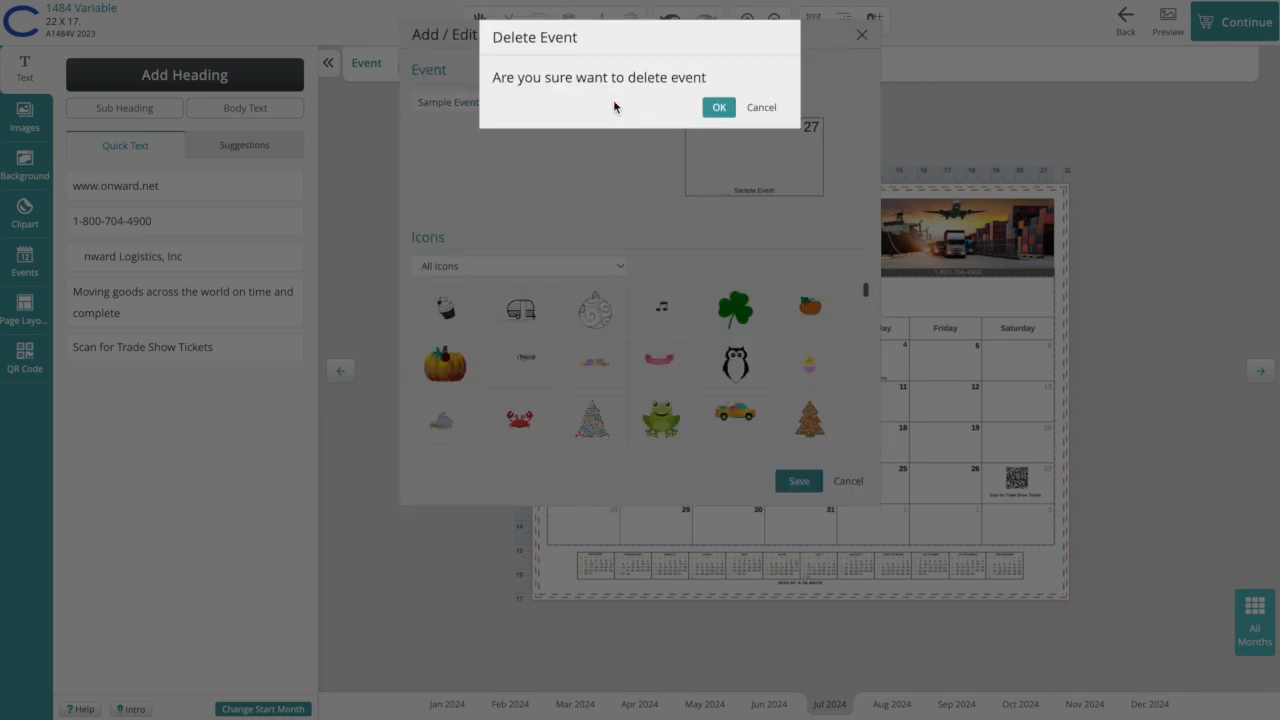
left_click(720, 107)
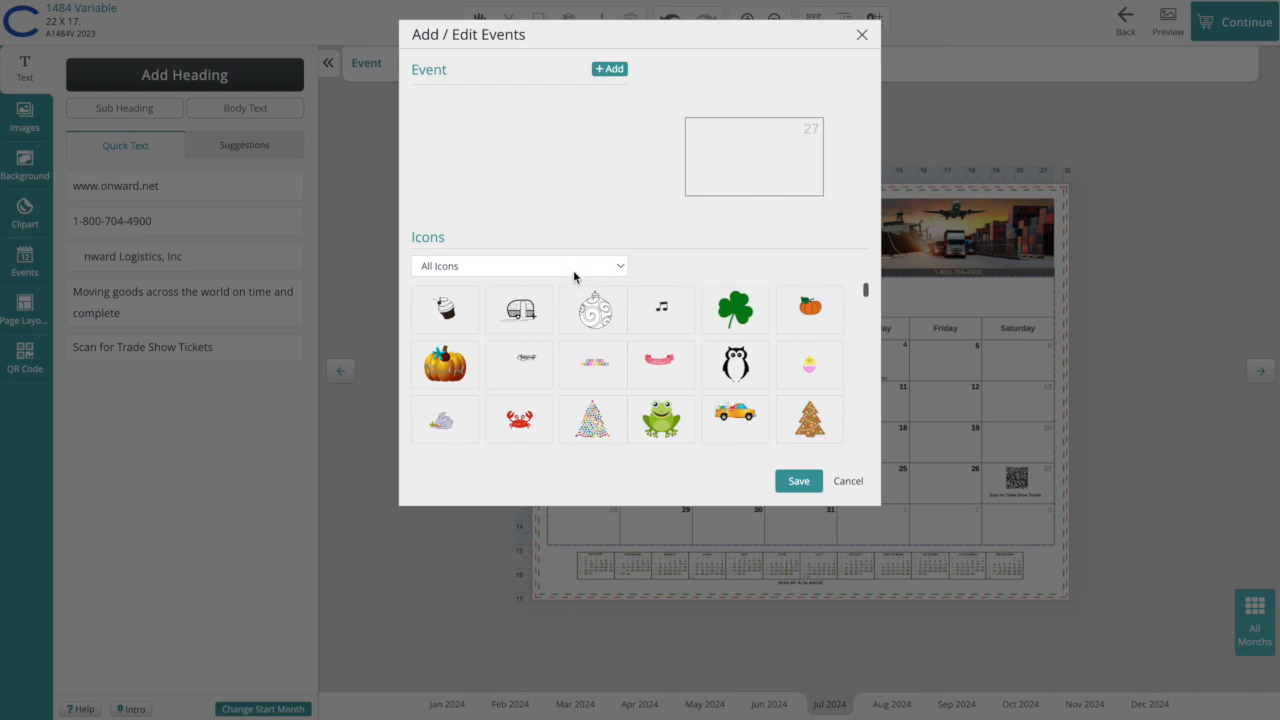
Filter the event icons to Black & White, assign the cupcake icon to July 27 and save.
left_click(619, 270)
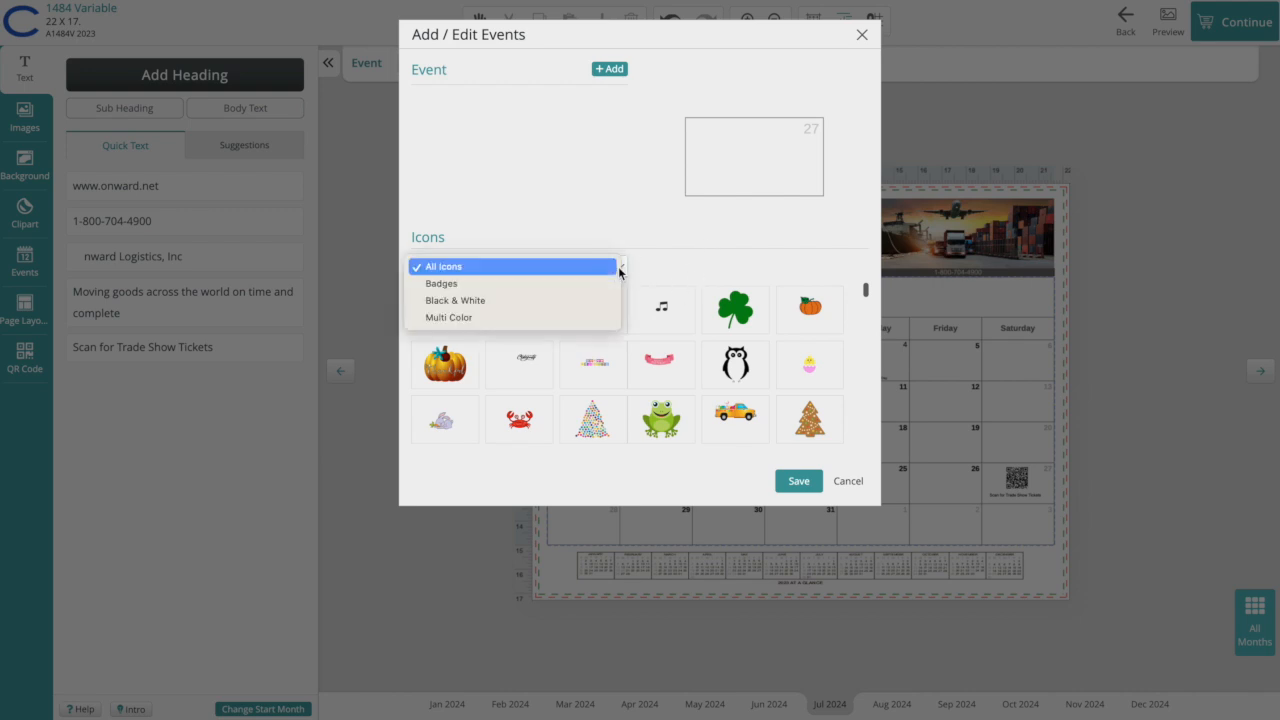
left_click(545, 303)
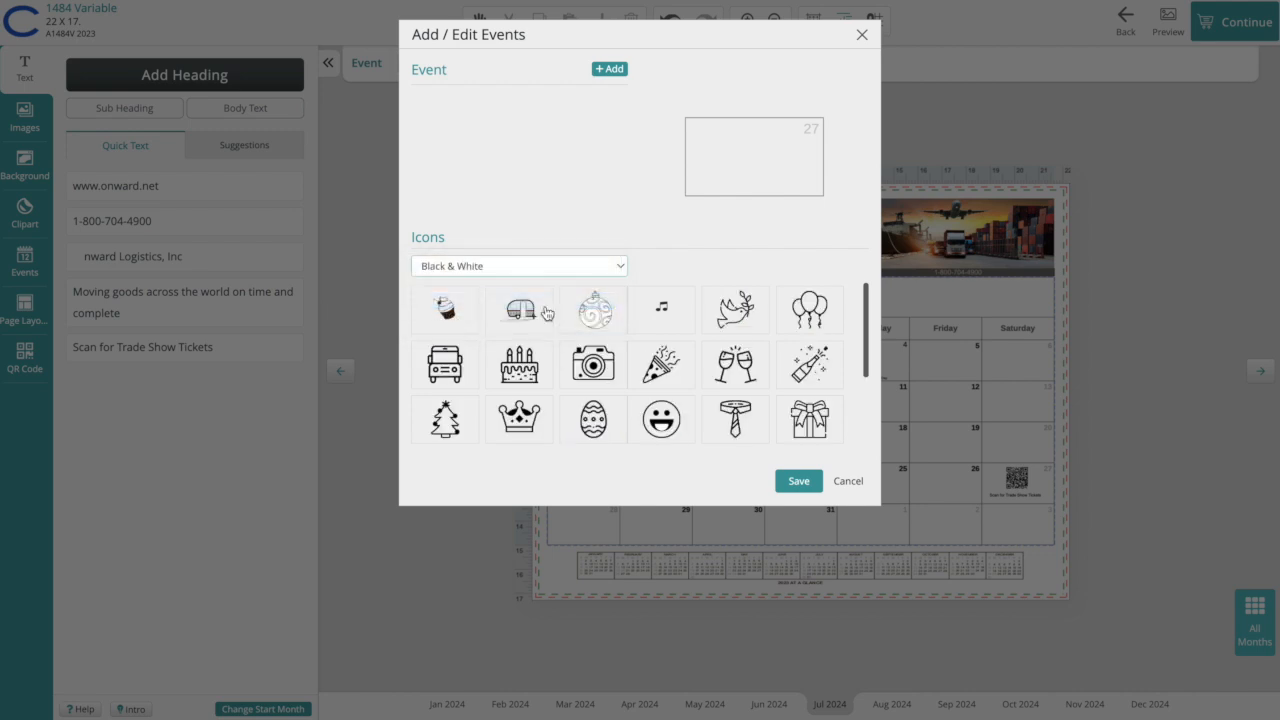
left_click(447, 311)
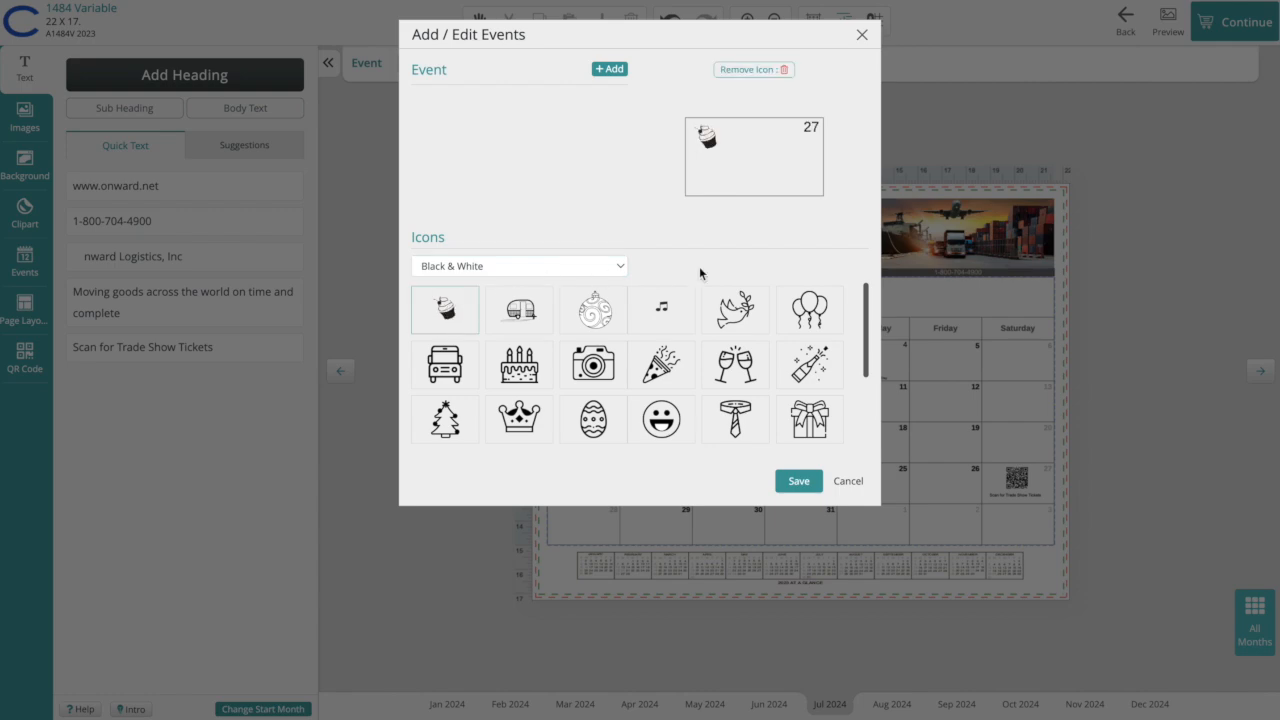
left_click(799, 481)
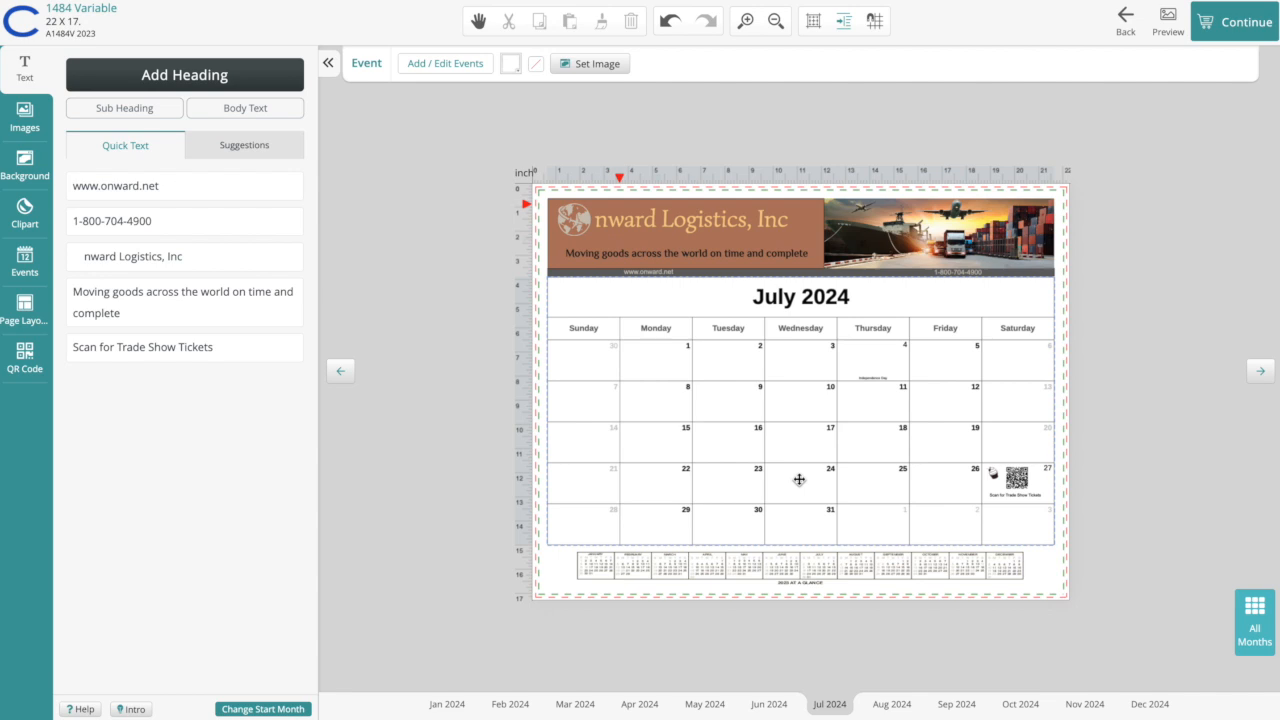
Remove the cupcake icon from July 27 and save the change.
left_click(998, 475)
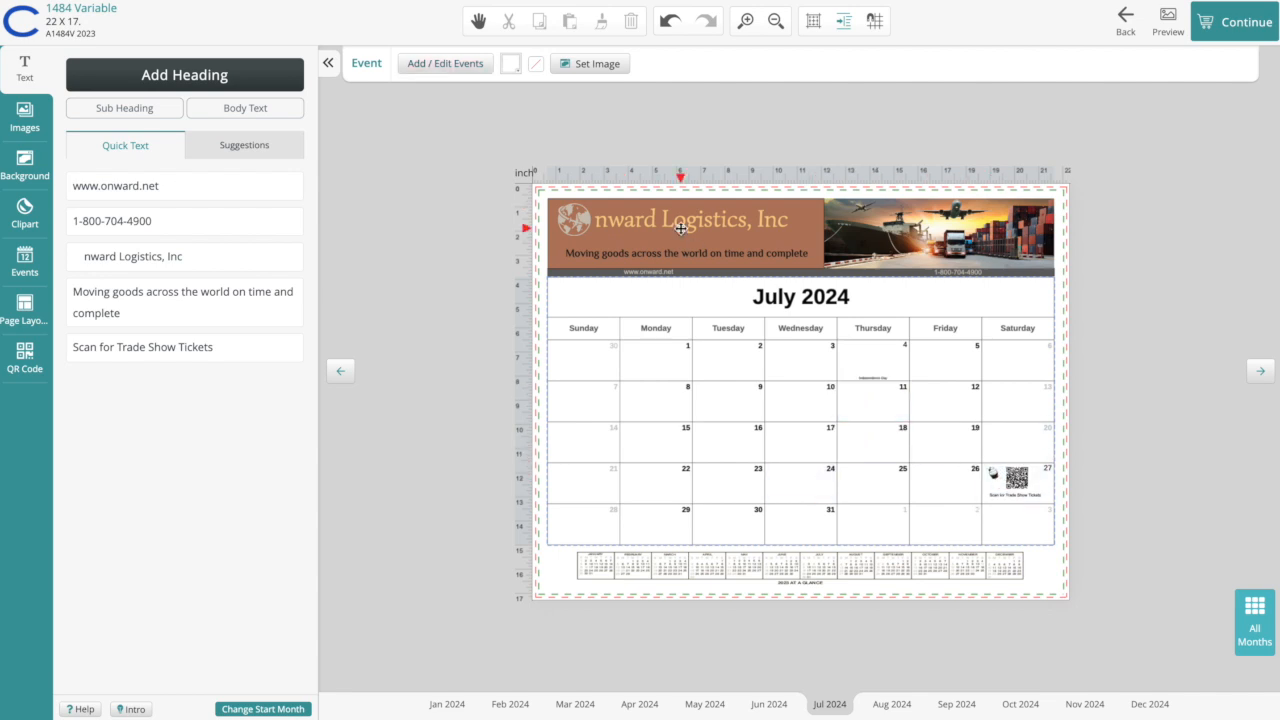
left_click(439, 68)
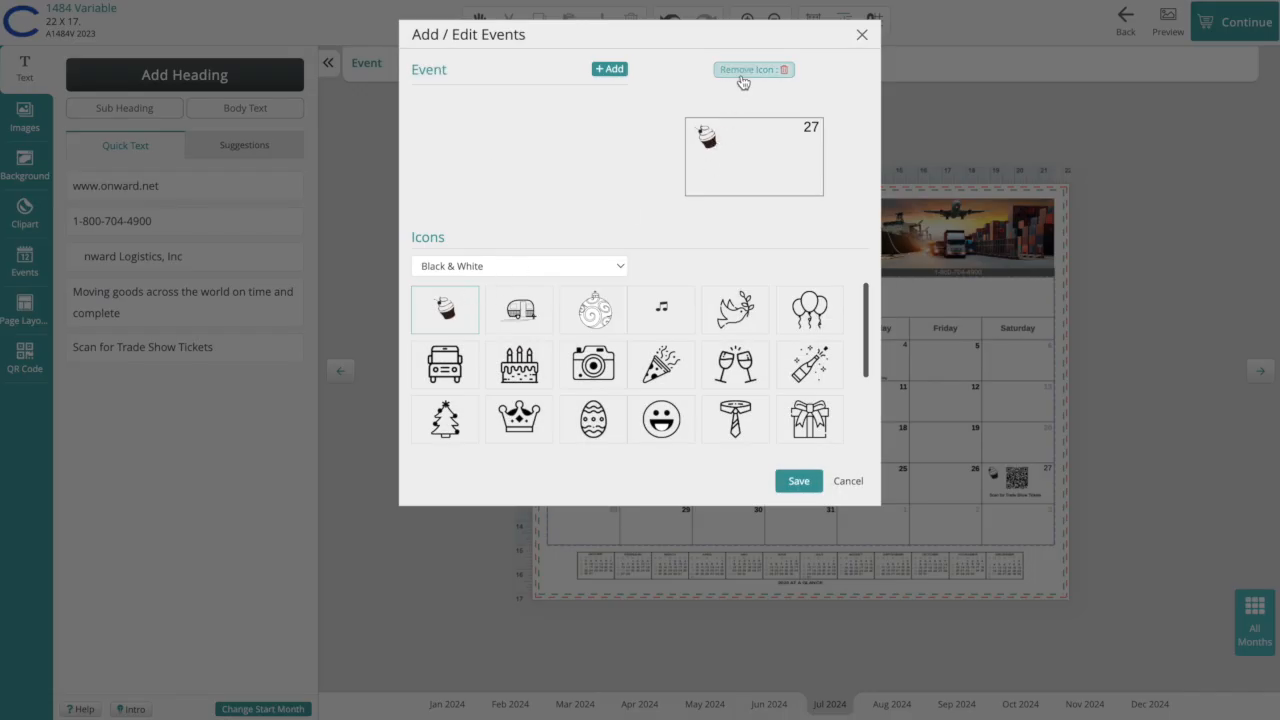
left_click(784, 69)
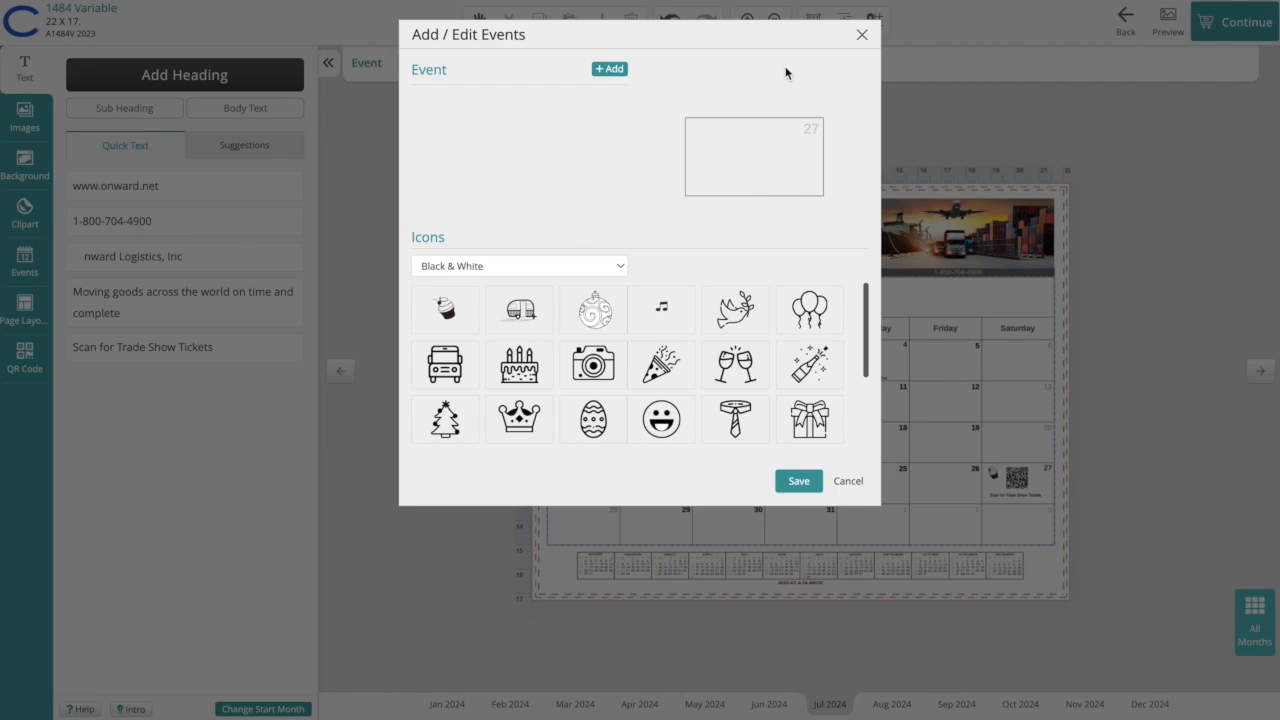
left_click(795, 481)
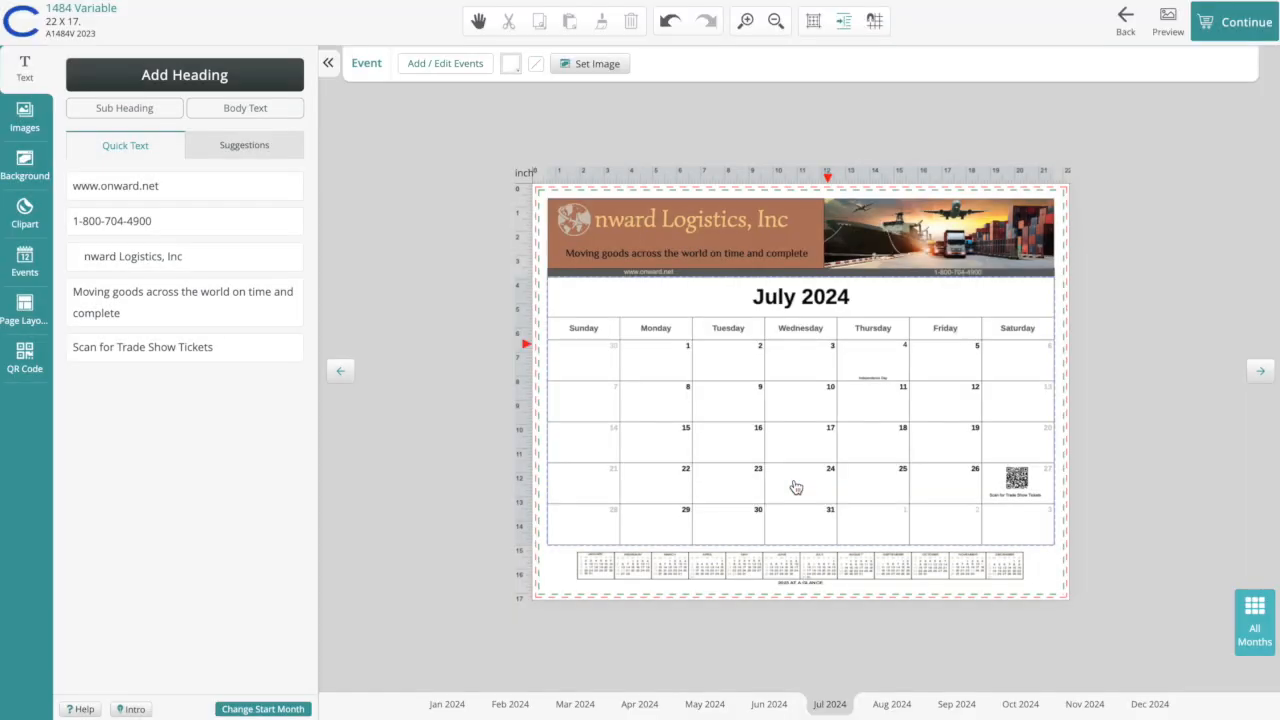
Fill the July 27 cell with the turquoise swatch 4fc4cf.
left_click(511, 66)
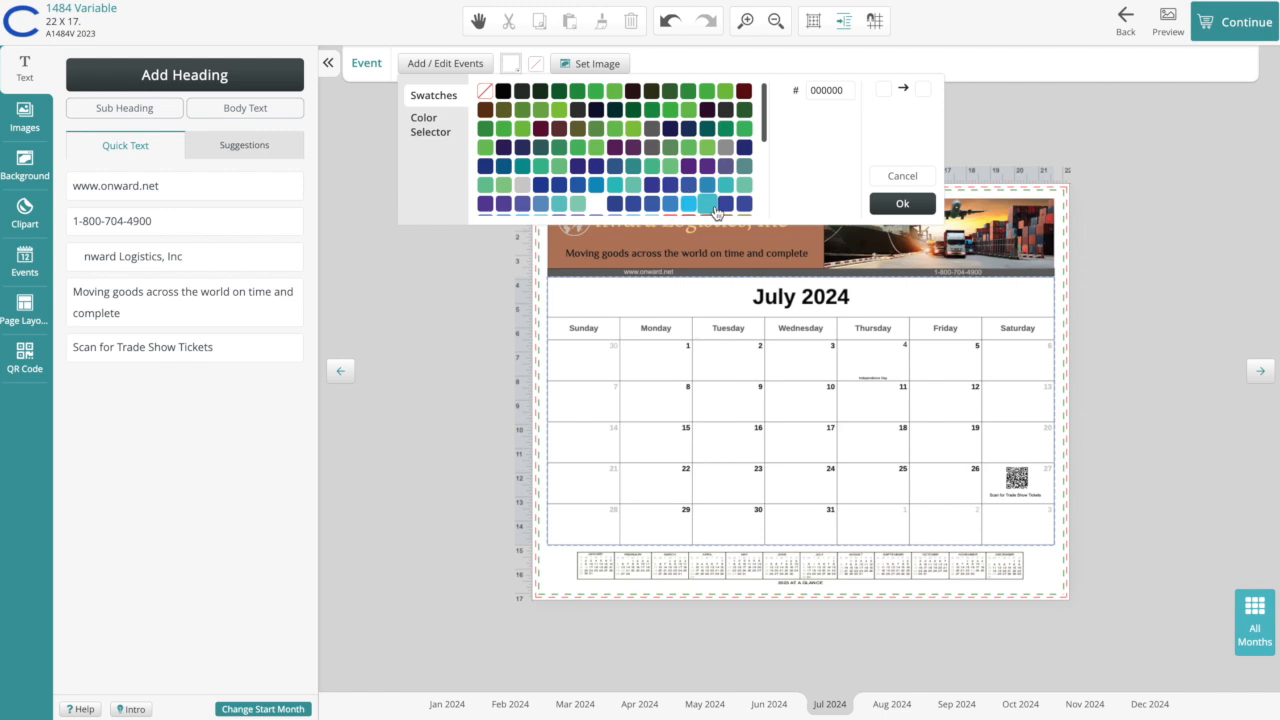
left_click(708, 205)
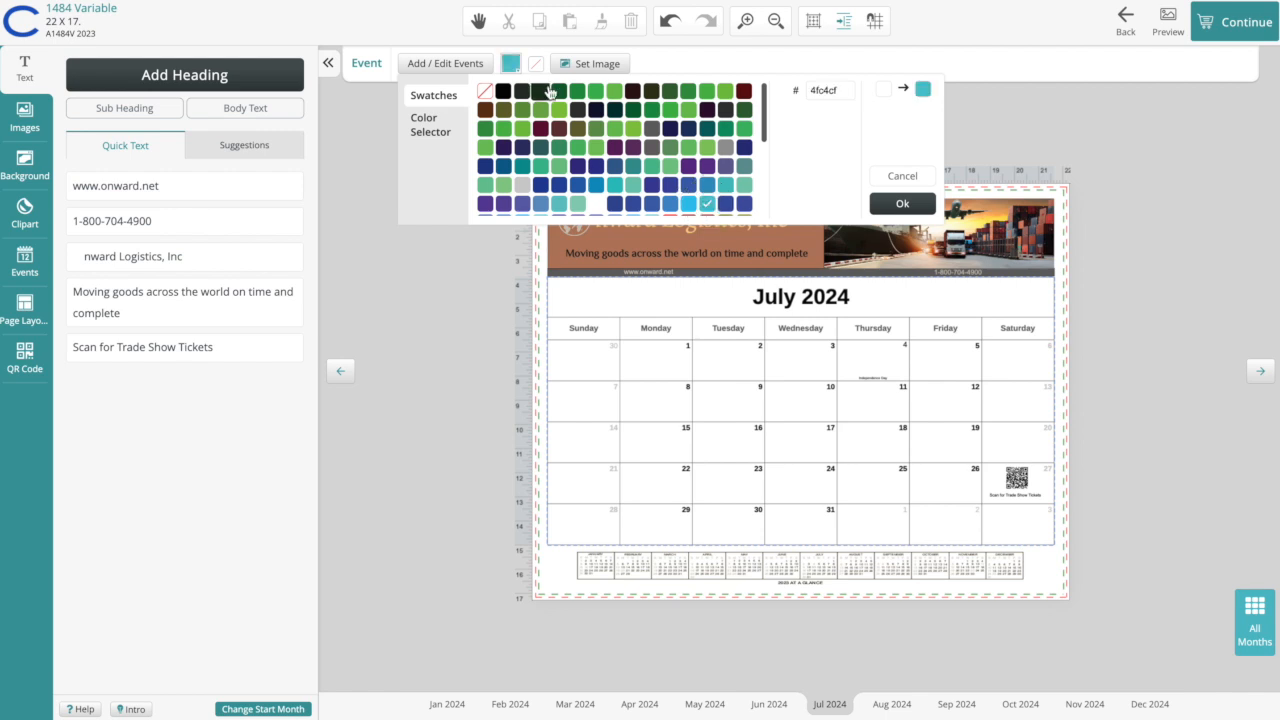
left_click(898, 205)
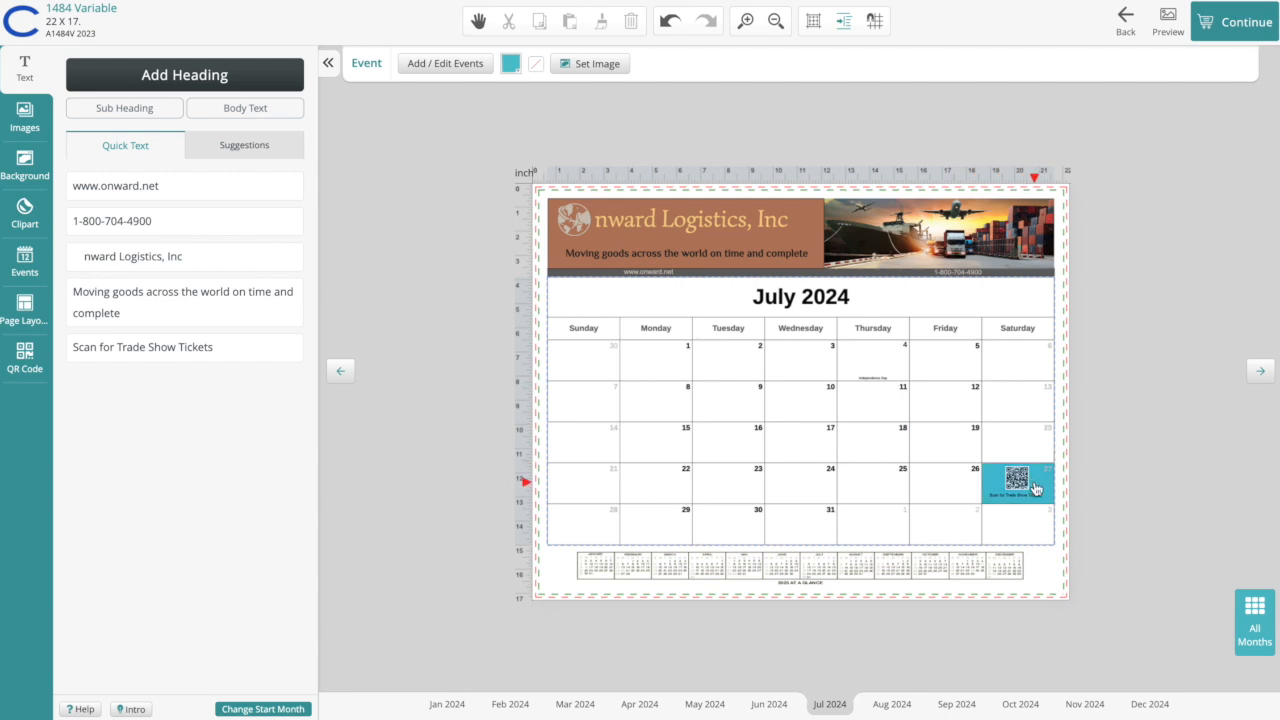
Clear the turquoise background of the July 27 cell by applying the no-color swatch.
left_click(512, 65)
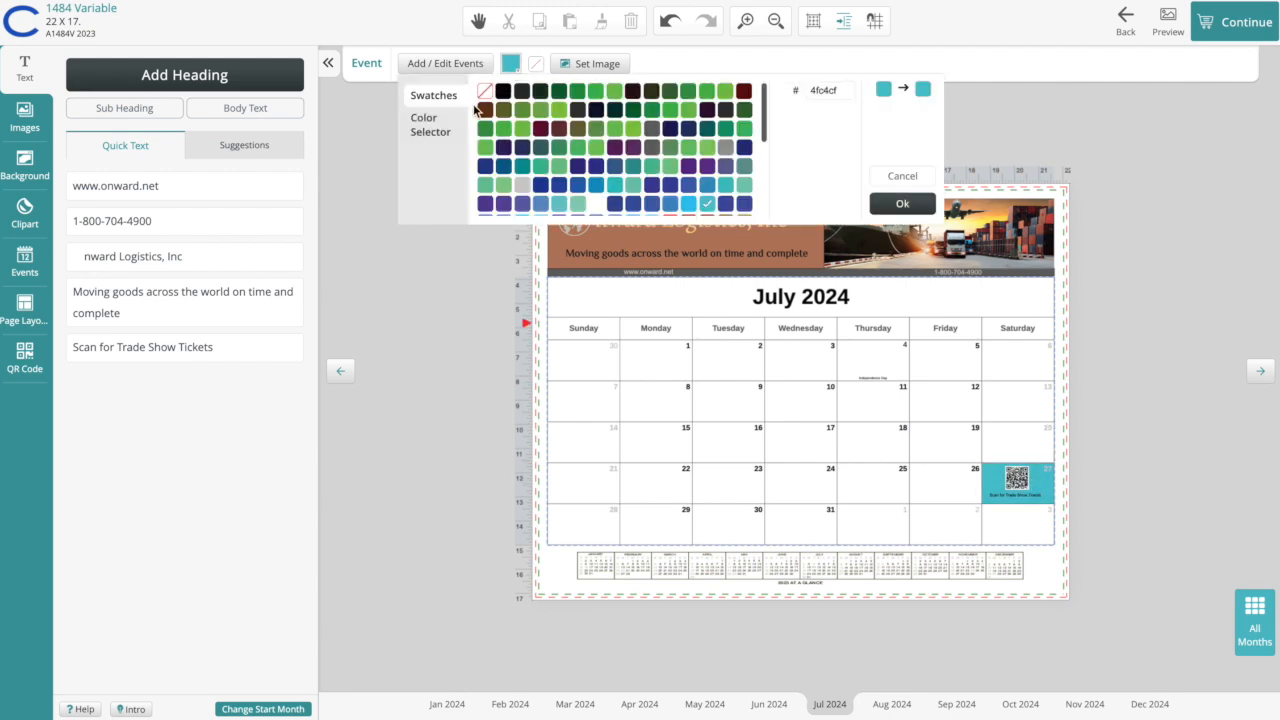
left_click(486, 94)
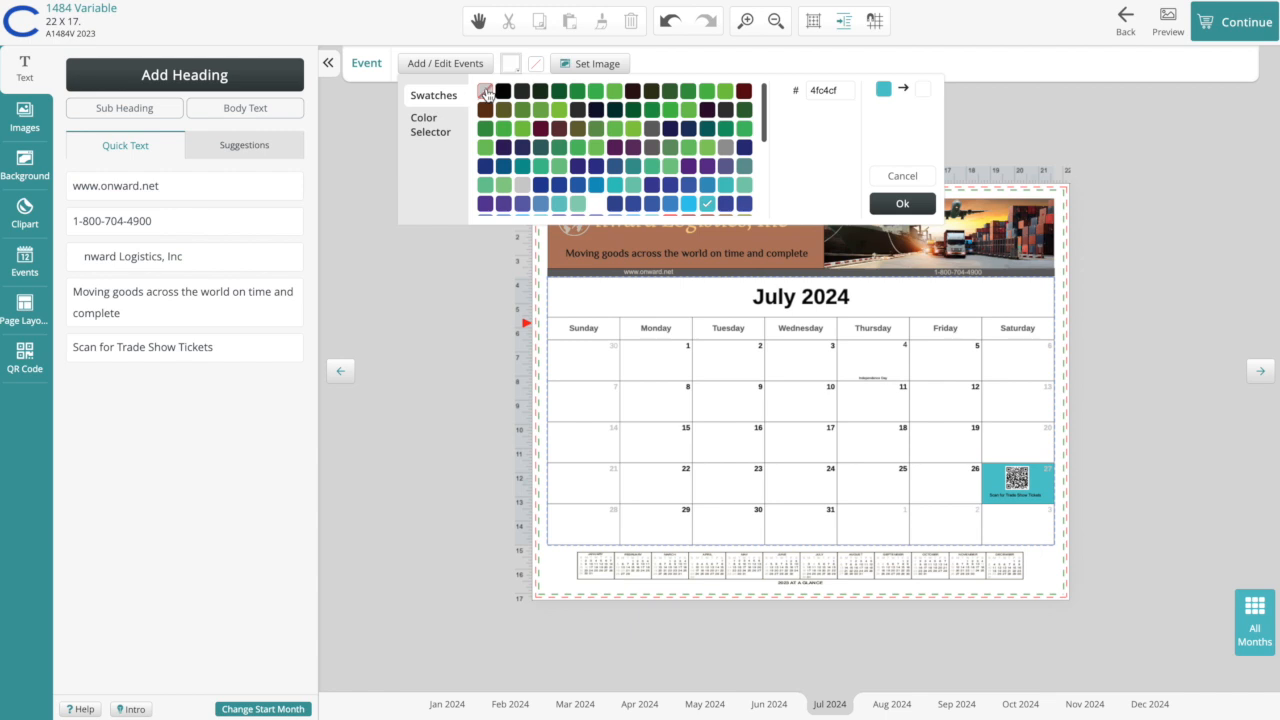
left_click(902, 205)
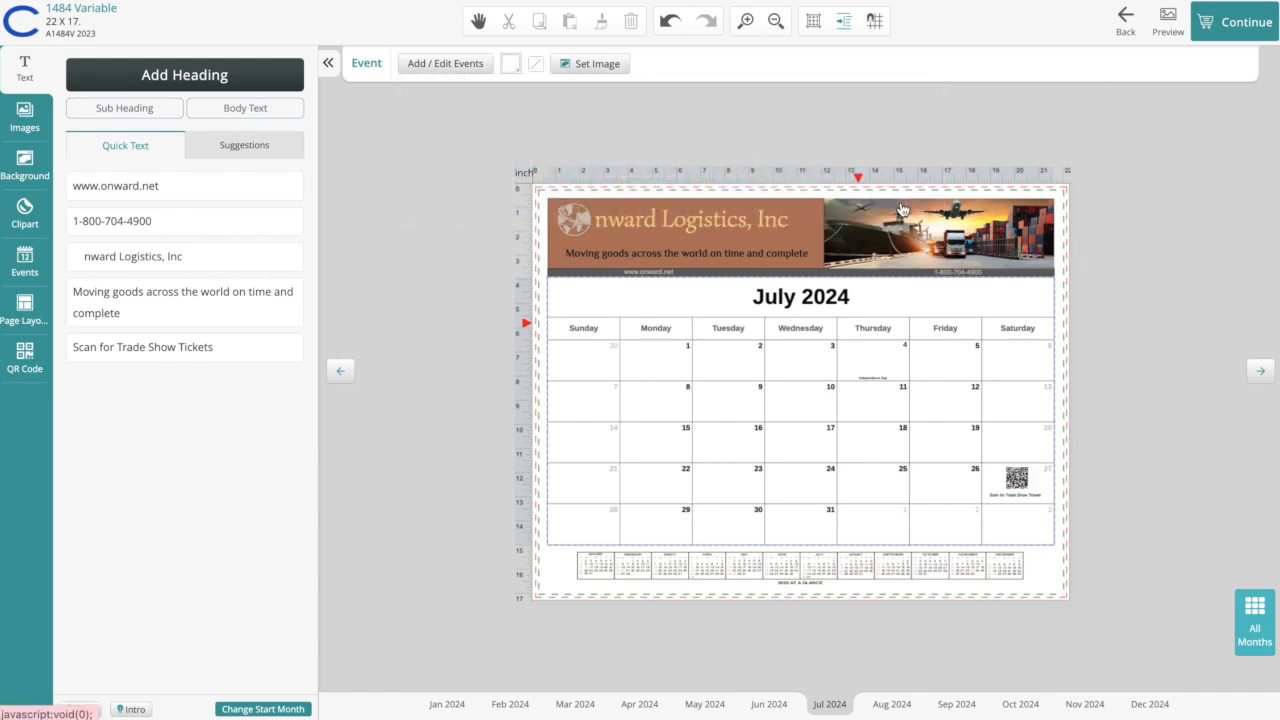